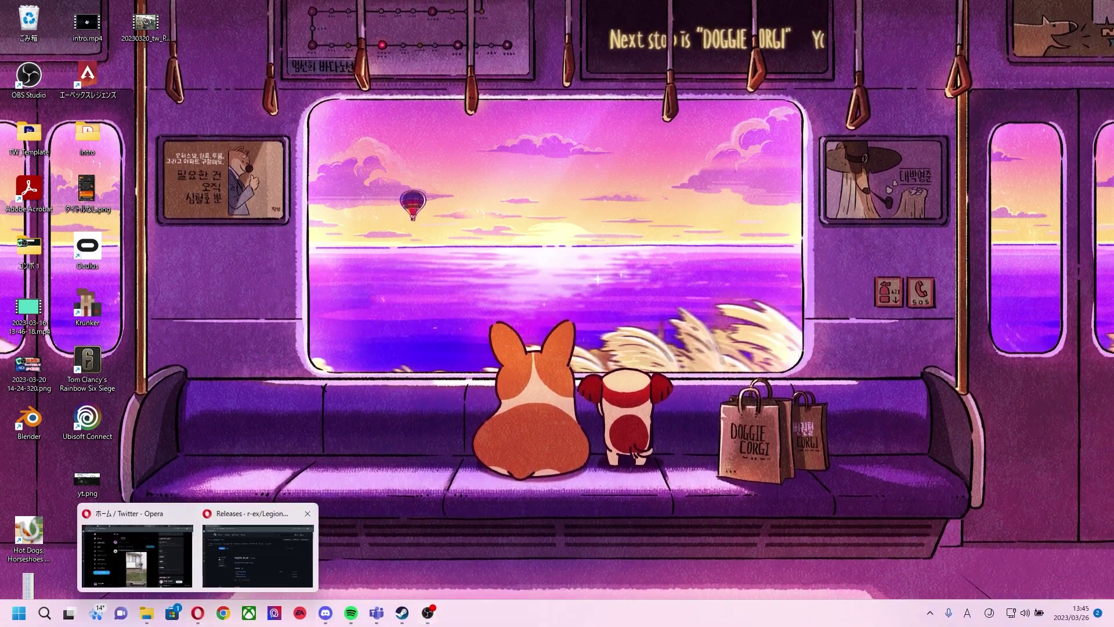
Step: Maximize the LegionPlus GitHub releases page and scroll from Nightly Build down to 1.5.1 and back
click(258, 554)
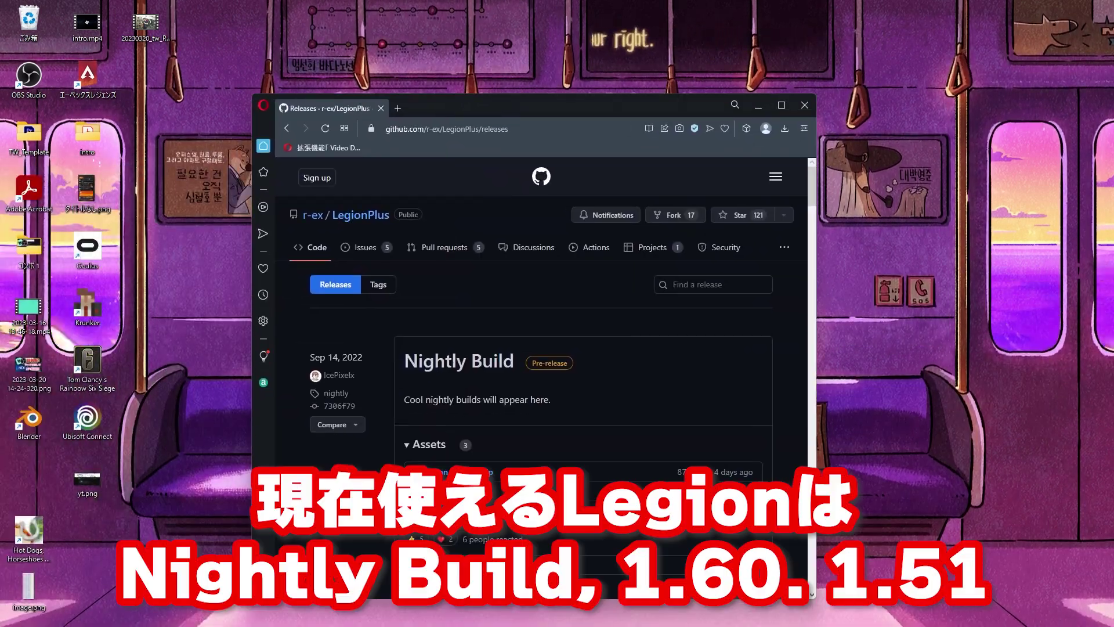
double_click(354, 189)
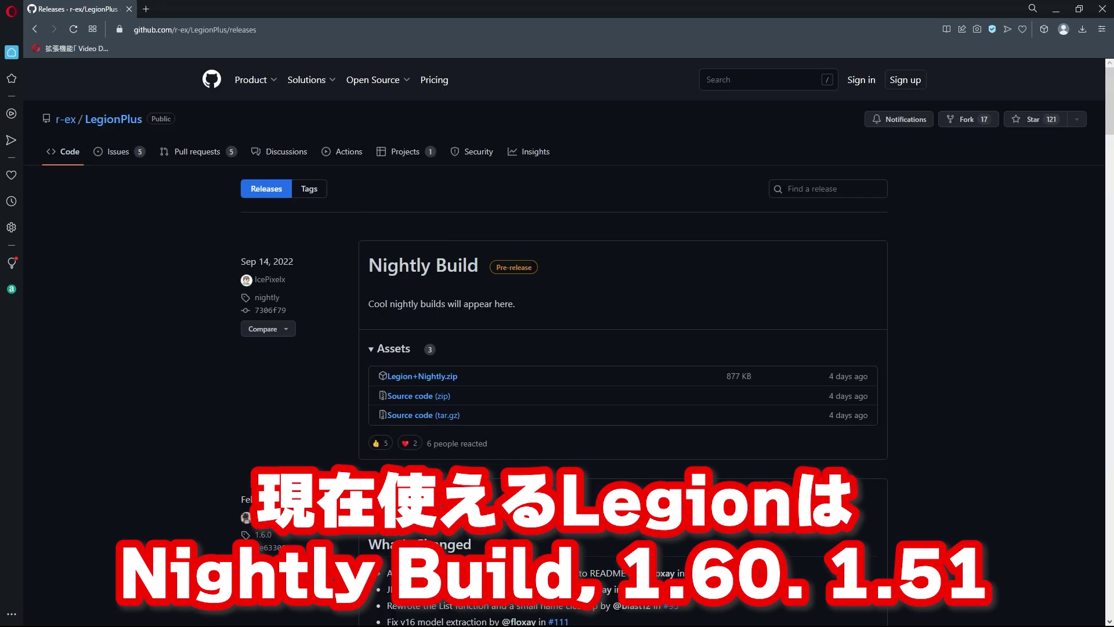
scroll(557, 342, down, 2)
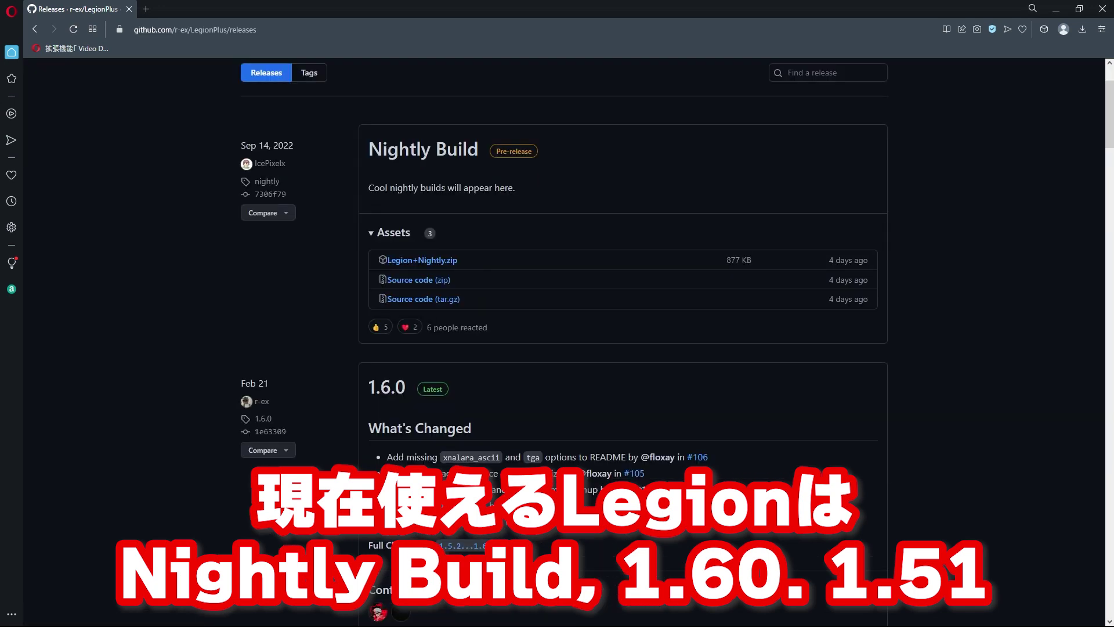
scroll(415, 317, down, 2)
scroll(415, 317, down, 5)
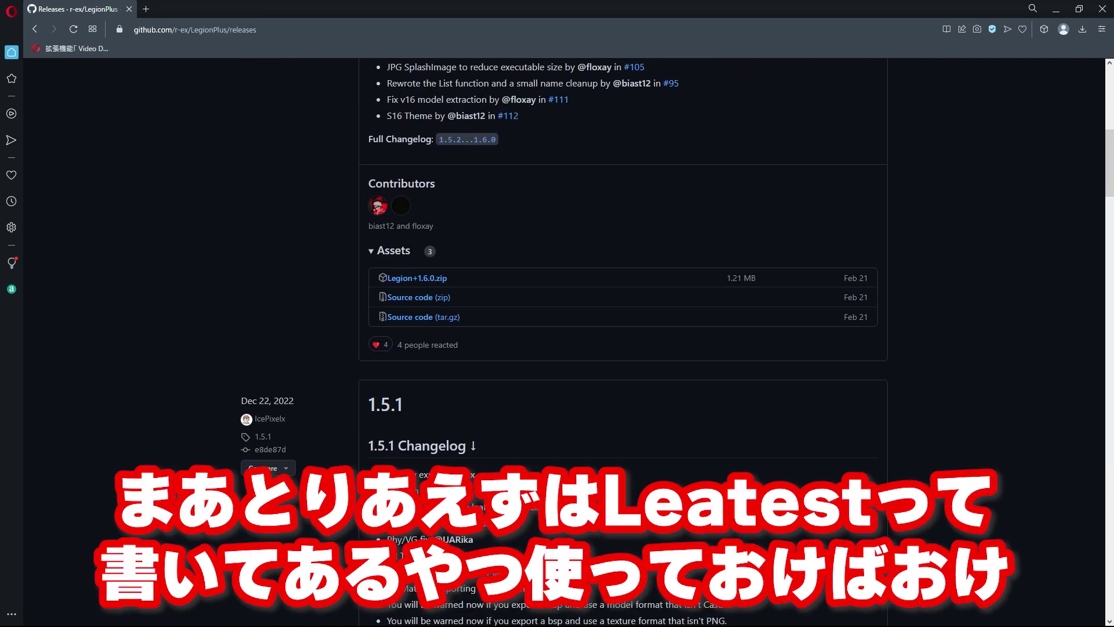
scroll(623, 343, up, 6)
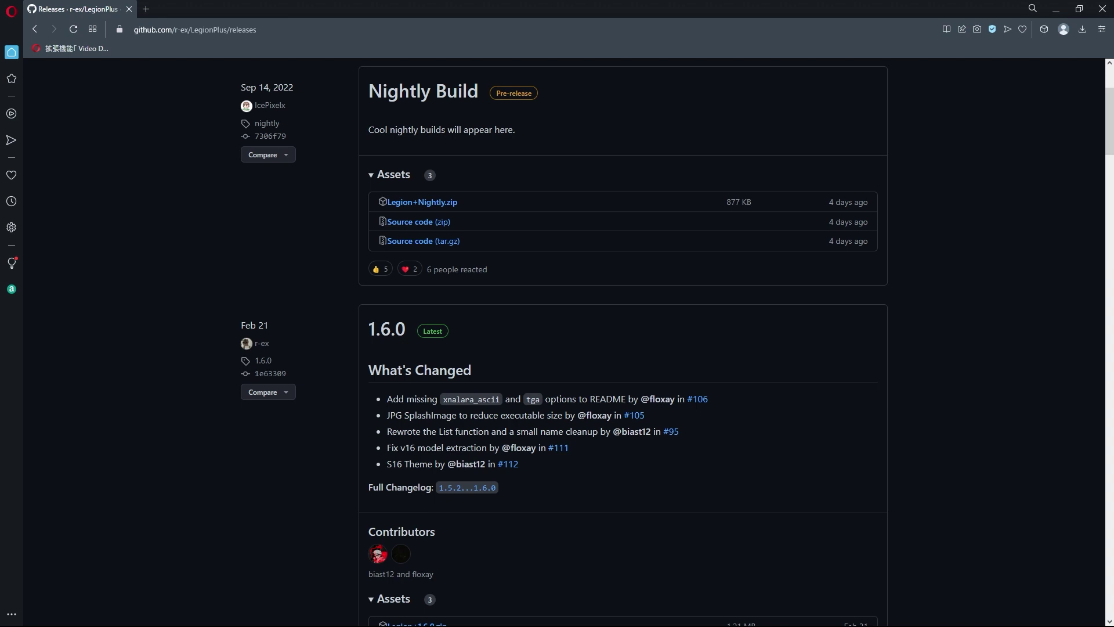
scroll(557, 342, down, 2)
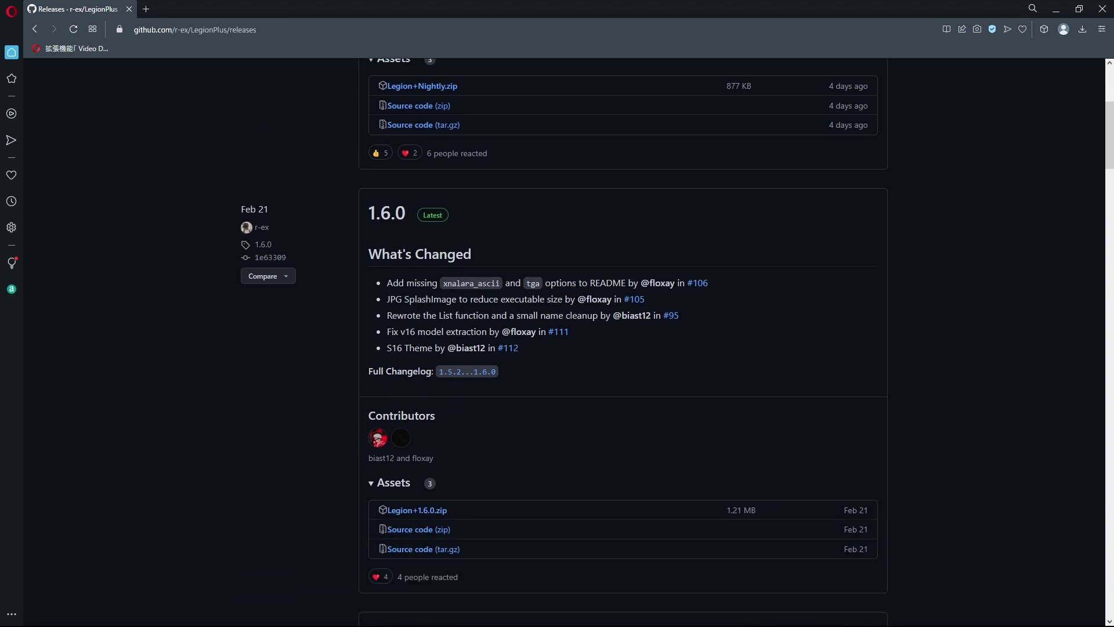
scroll(557, 342, down, 6)
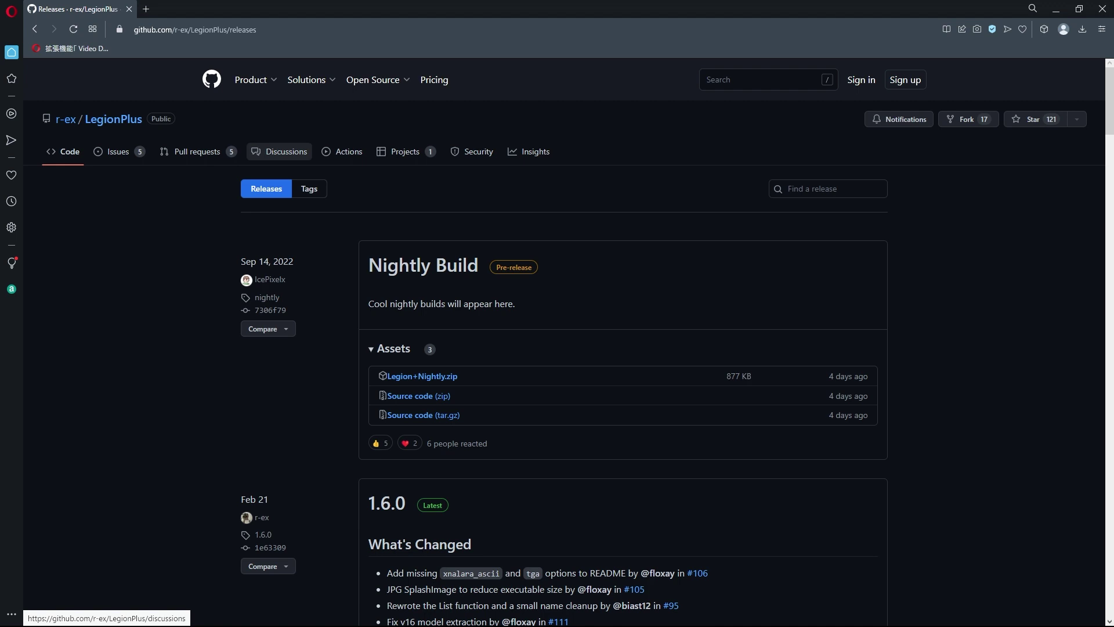
Step: Open File Explorer, go to This PC, and enter the Windows (C:) drive
click(173, 613)
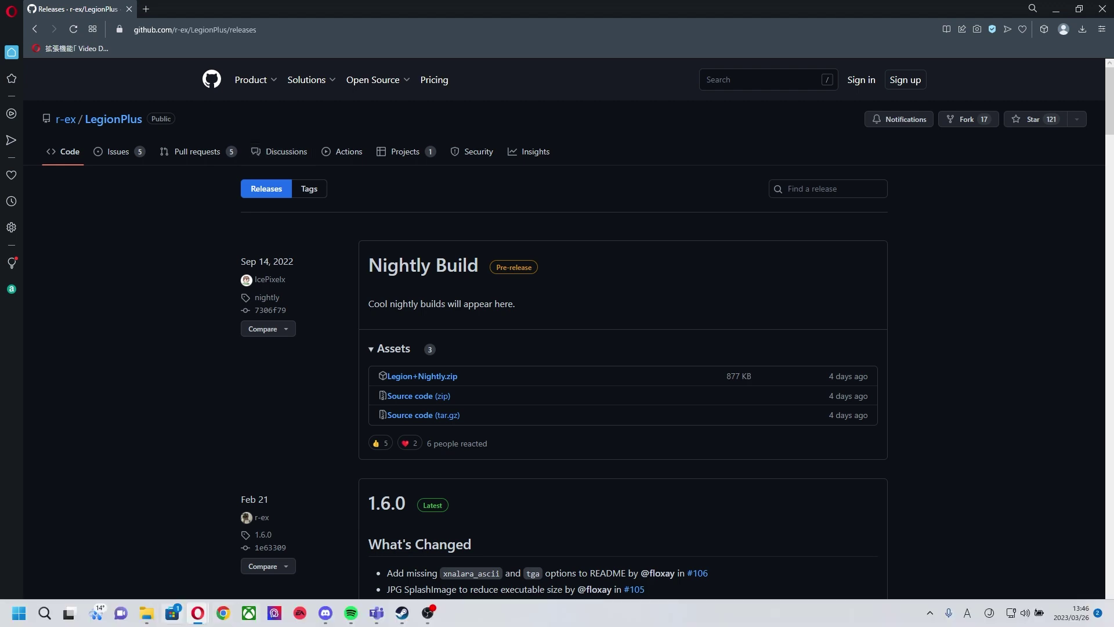
click(332, 461)
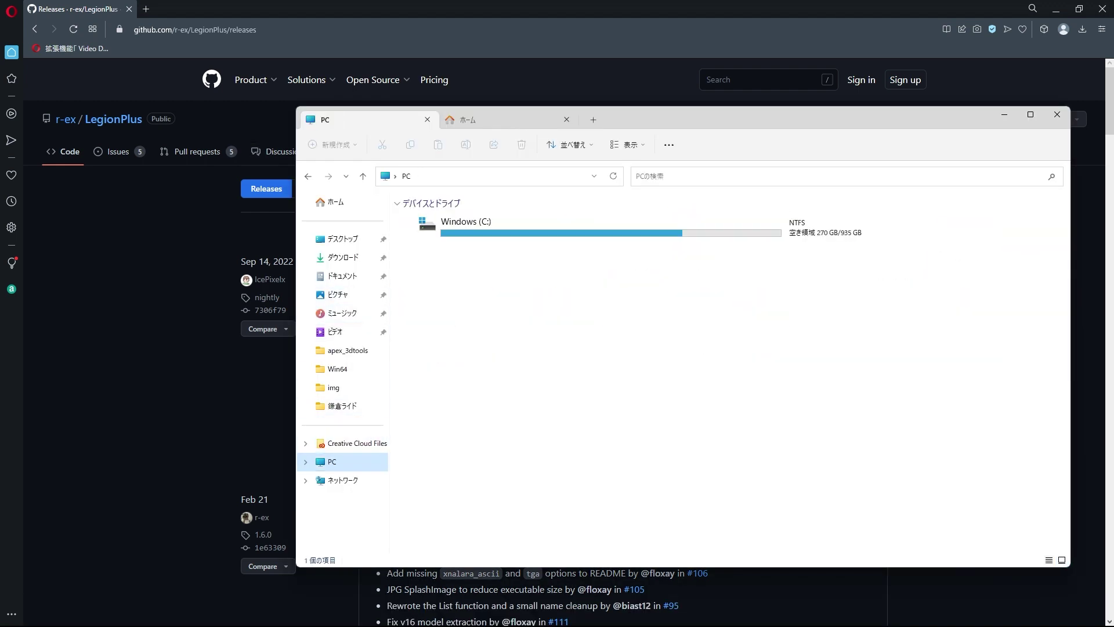
double_click(441, 232)
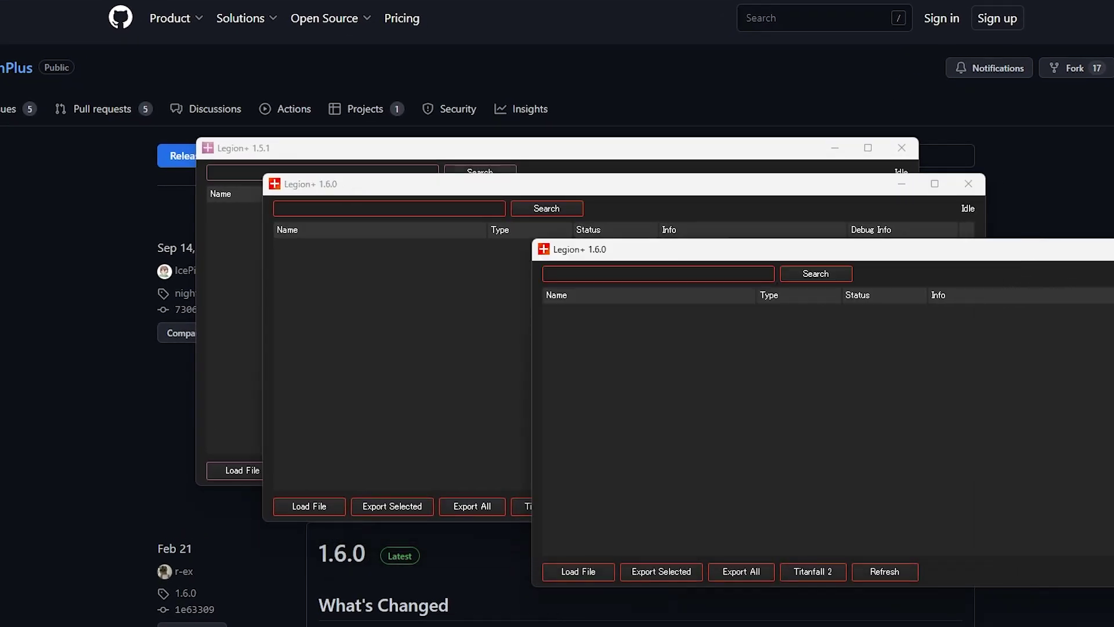
Step: Arrange the 1.5.1, 1.6.0 and Nightly Legion+ windows side by side, then close the Nightly settings
mouse_move(412, 148)
mouse_down()
mouse_move(127, 131)
mouse_move(445, 396)
mouse_move(240, 261)
mouse_up()
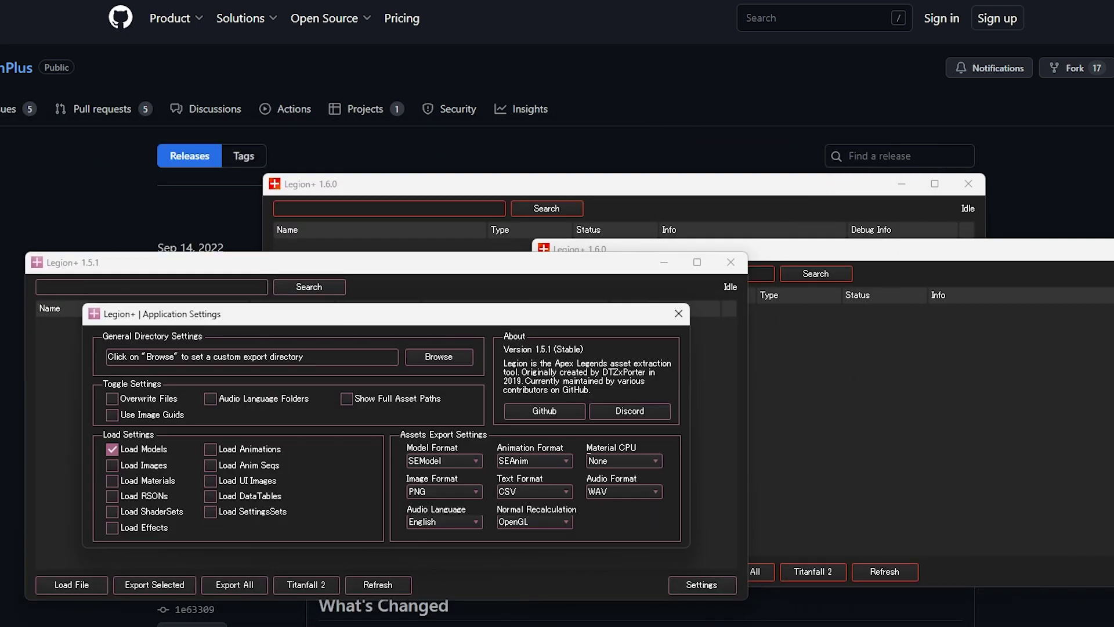
drag(878, 256, 187, 84)
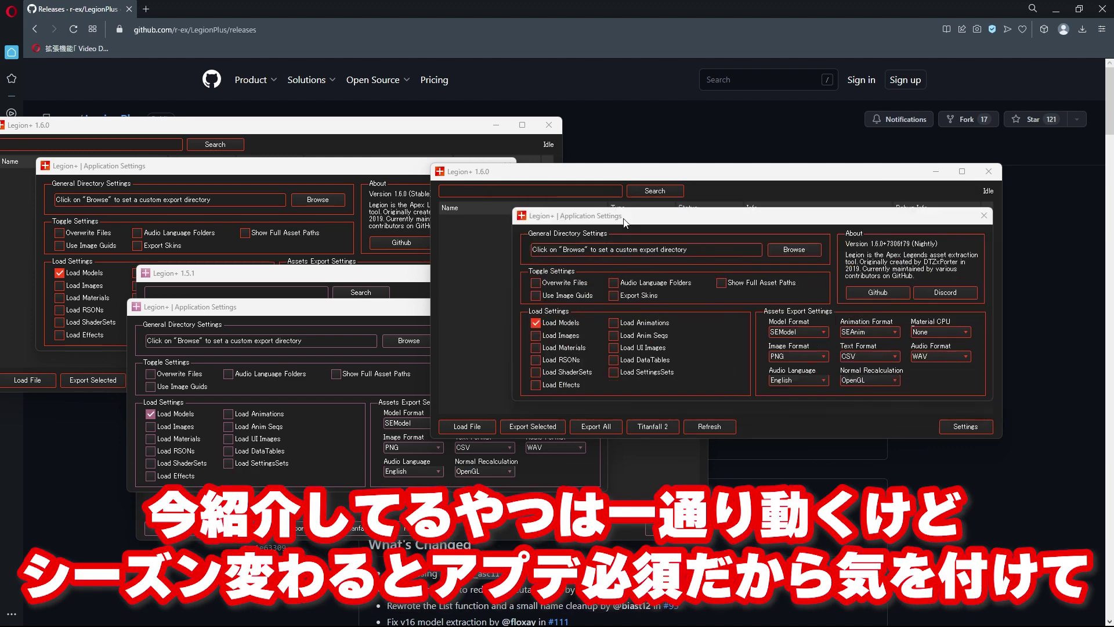
drag(606, 210, 537, 241)
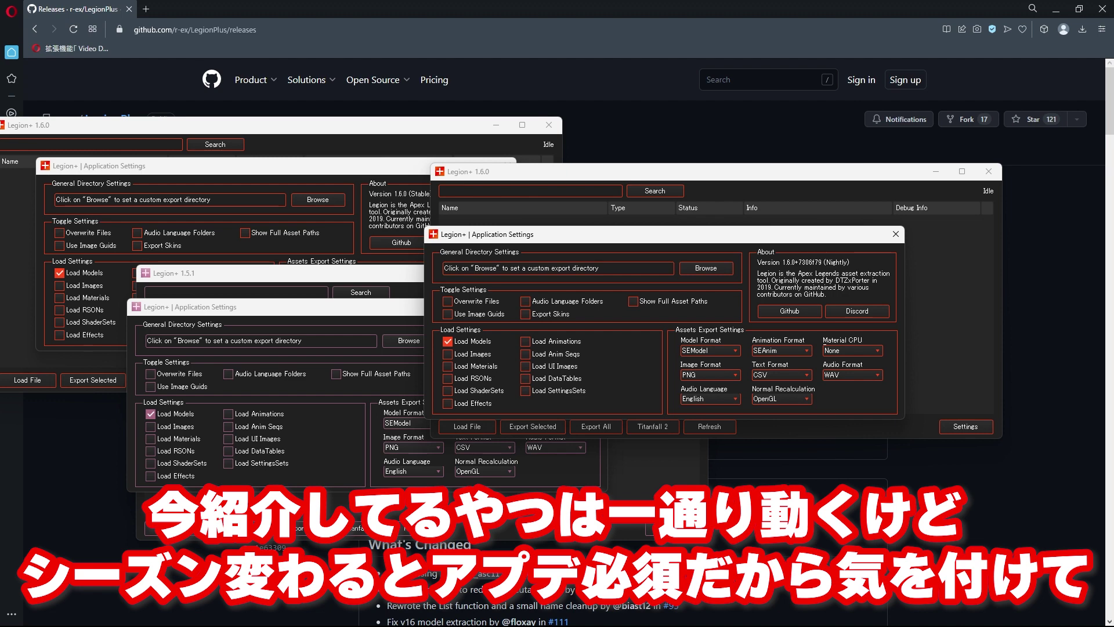
drag(663, 237, 749, 264)
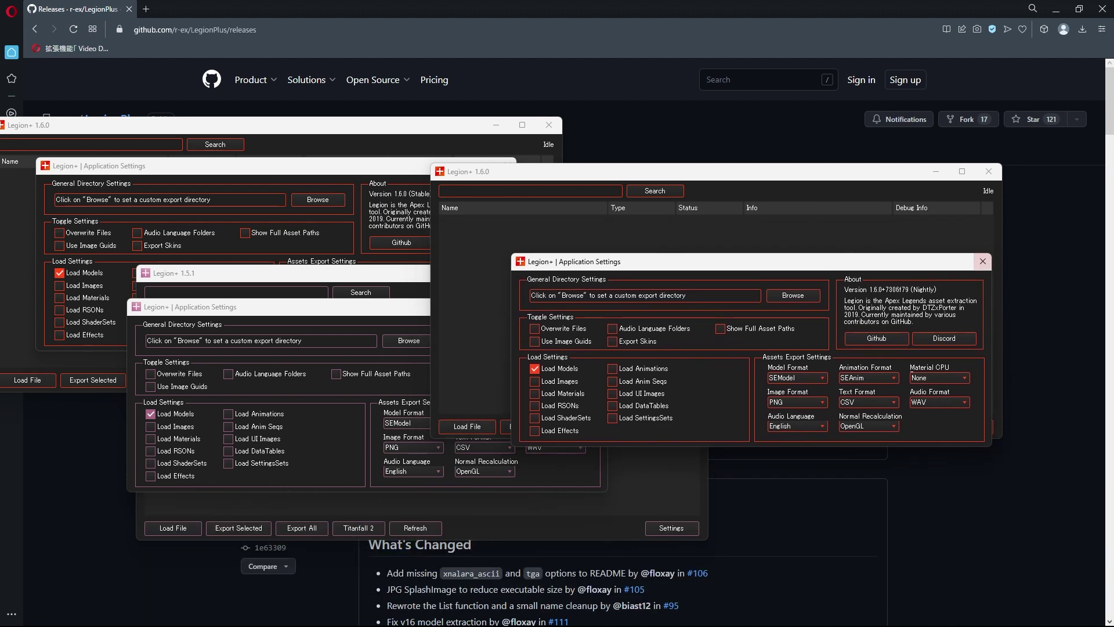
click(983, 261)
Step: Close the Nightly Legion+ window and check the animation formats, keeping SEAnim
click(988, 171)
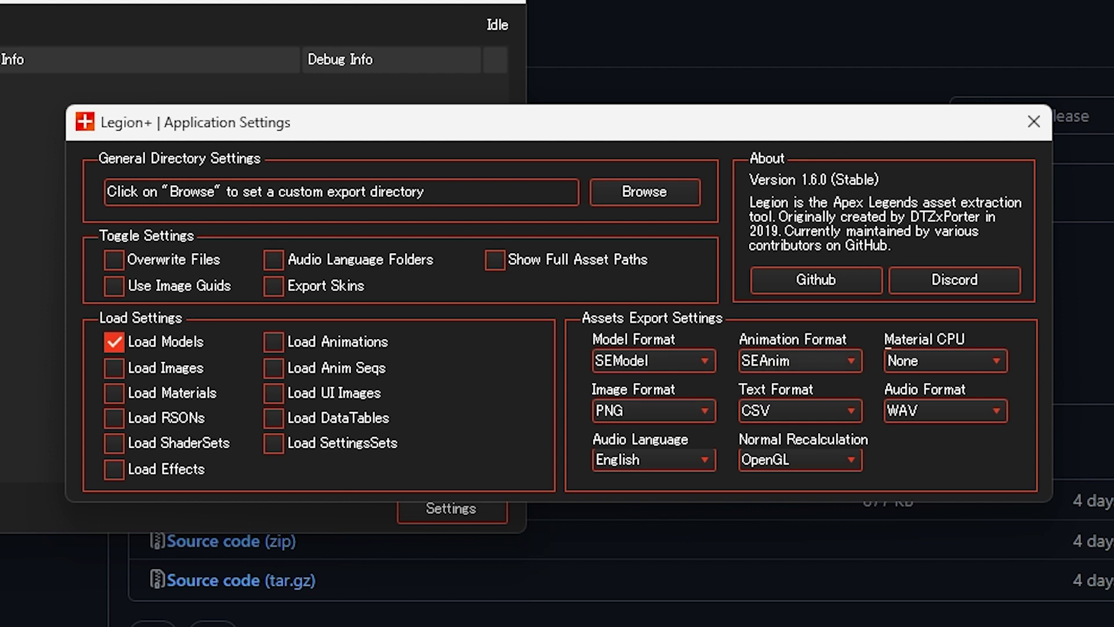
click(800, 360)
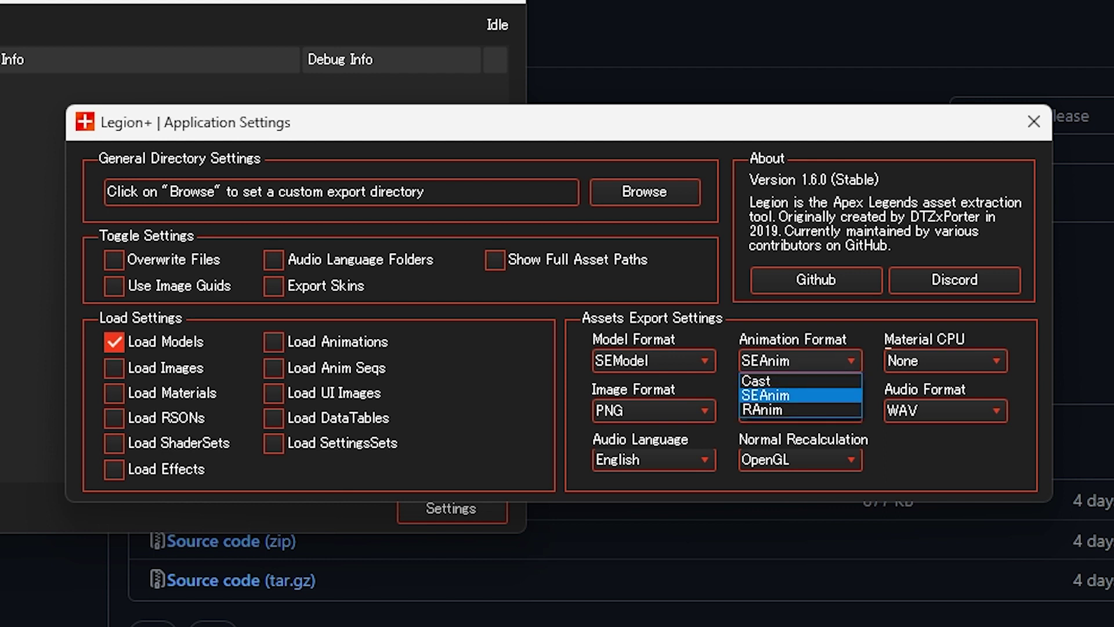
key(Escape)
Step: Confirm SEModel as model format and PNG as image format, then close Application Settings
key(alt+Down)
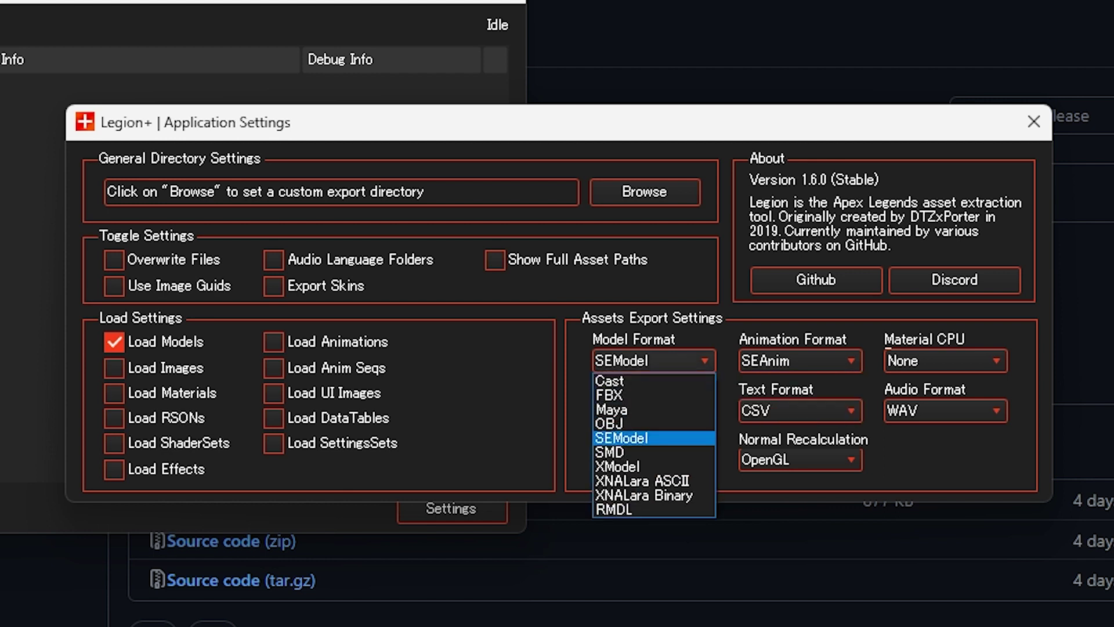
key(Escape)
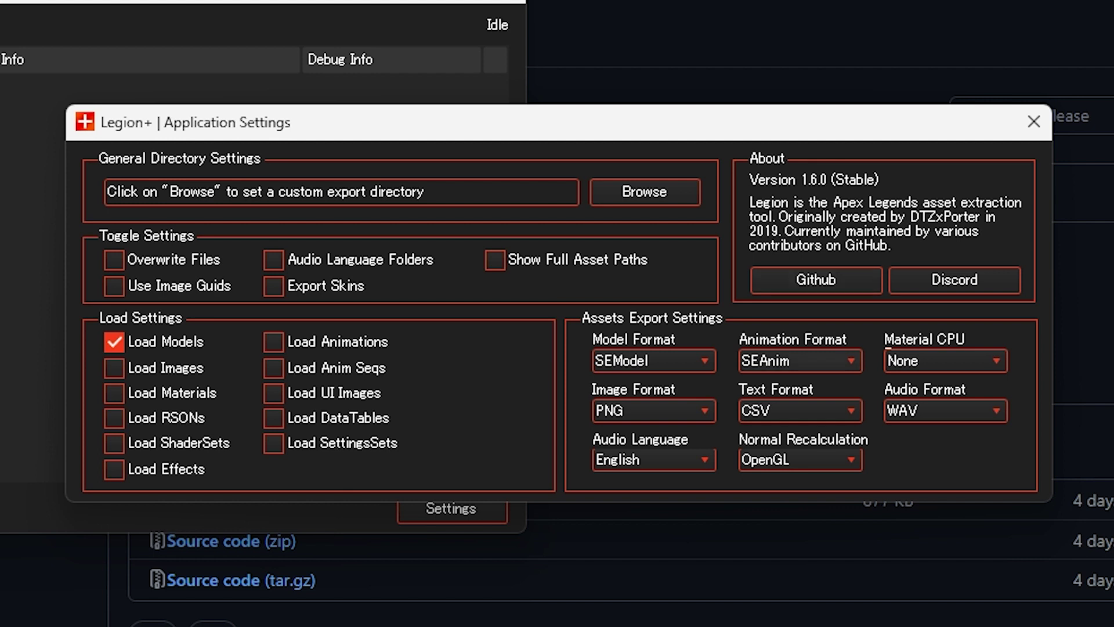
key(alt+Down)
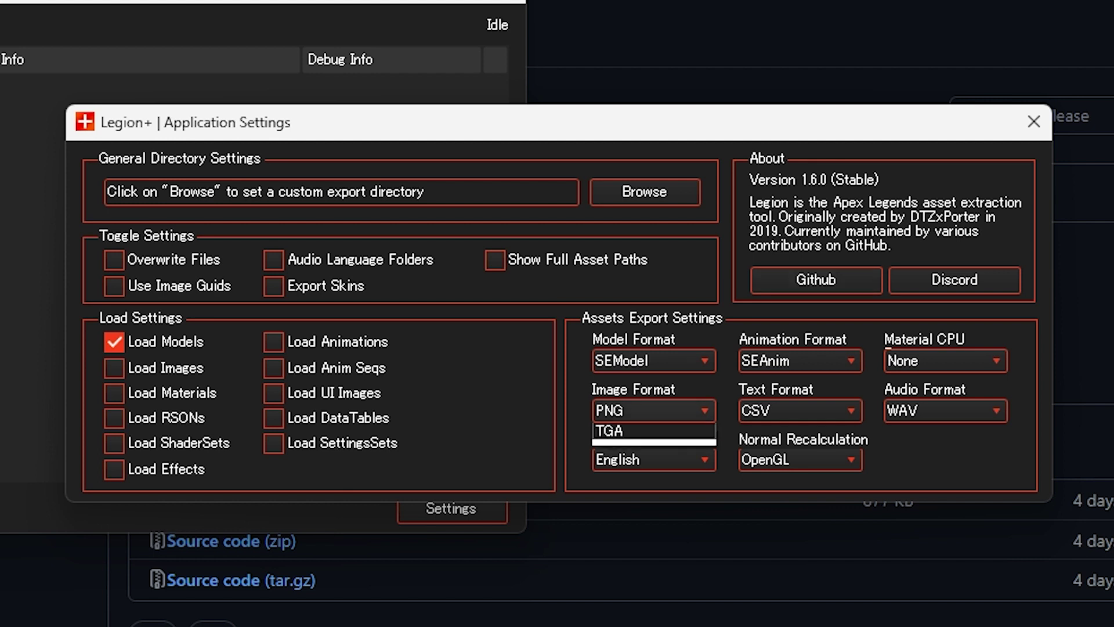
key(Escape)
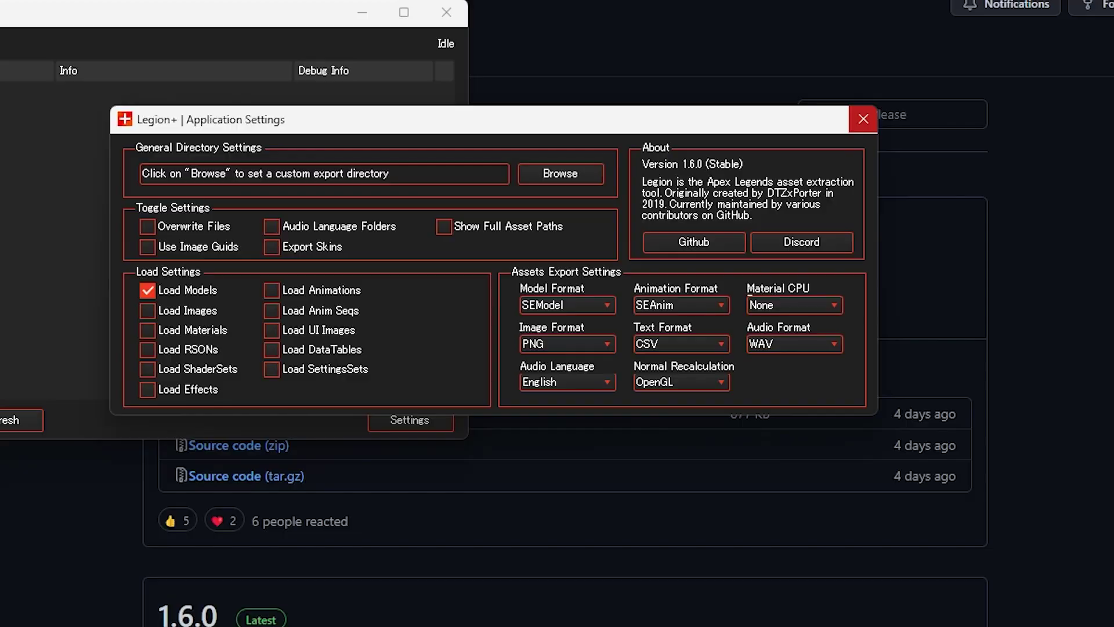
click(863, 115)
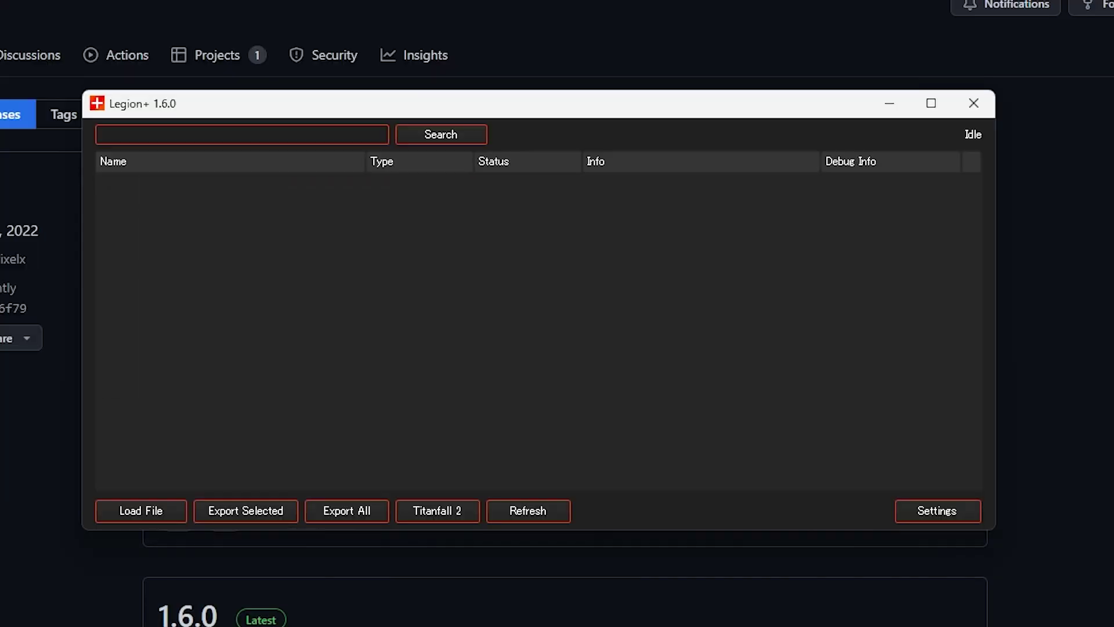
Step: Load common.rpak and briefly preview the aether_tendrills_bh model
click(141, 510)
click(338, 267)
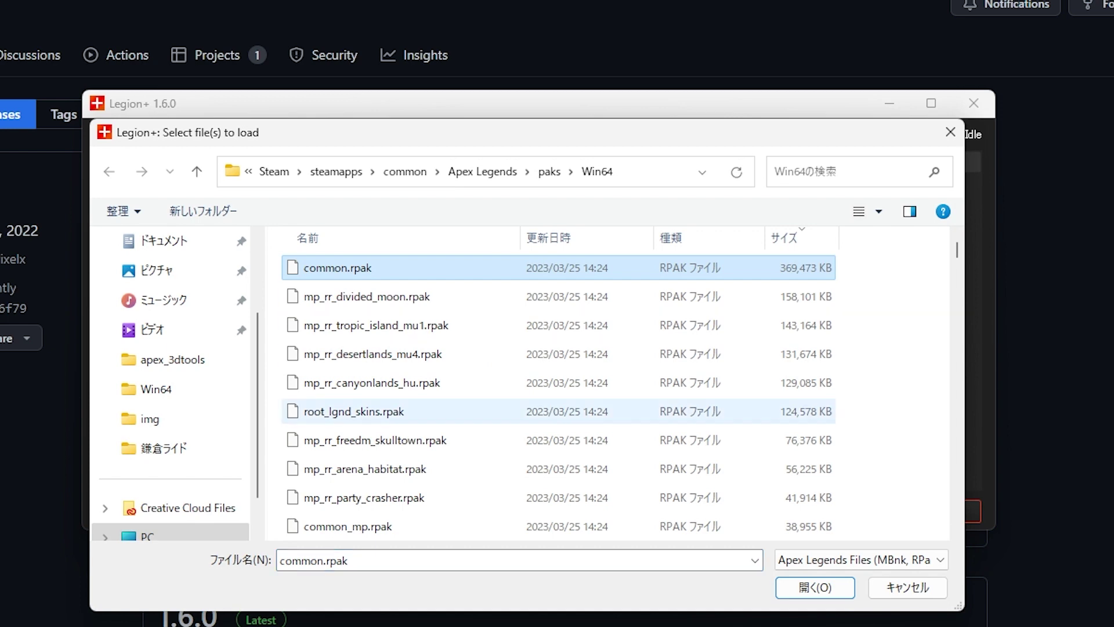
key(Return)
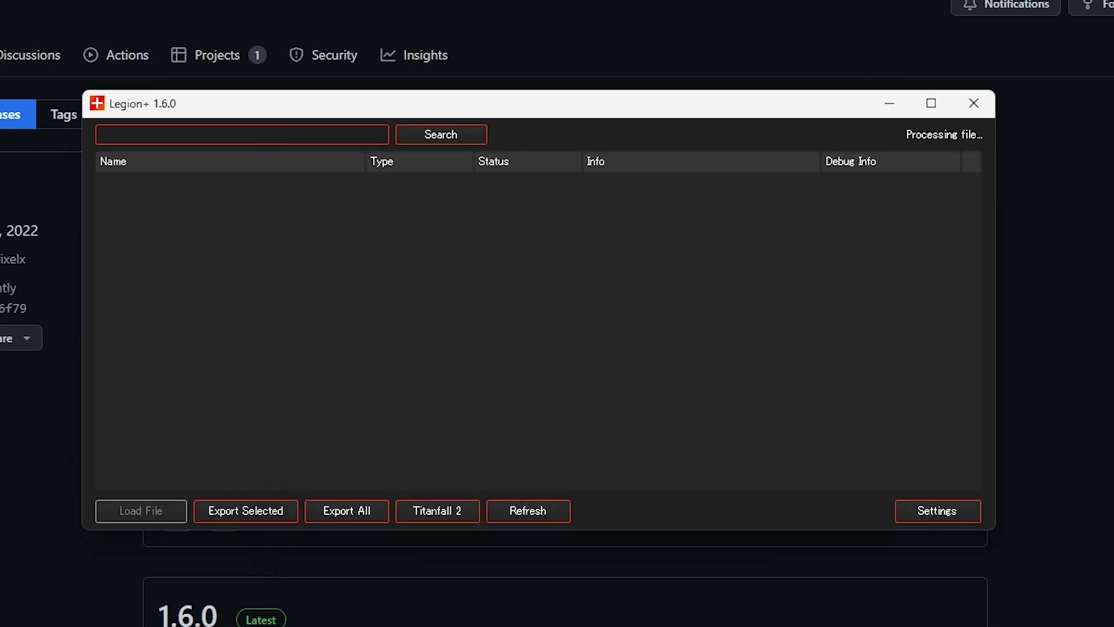
double_click(139, 179)
drag(348, 100, 606, 145)
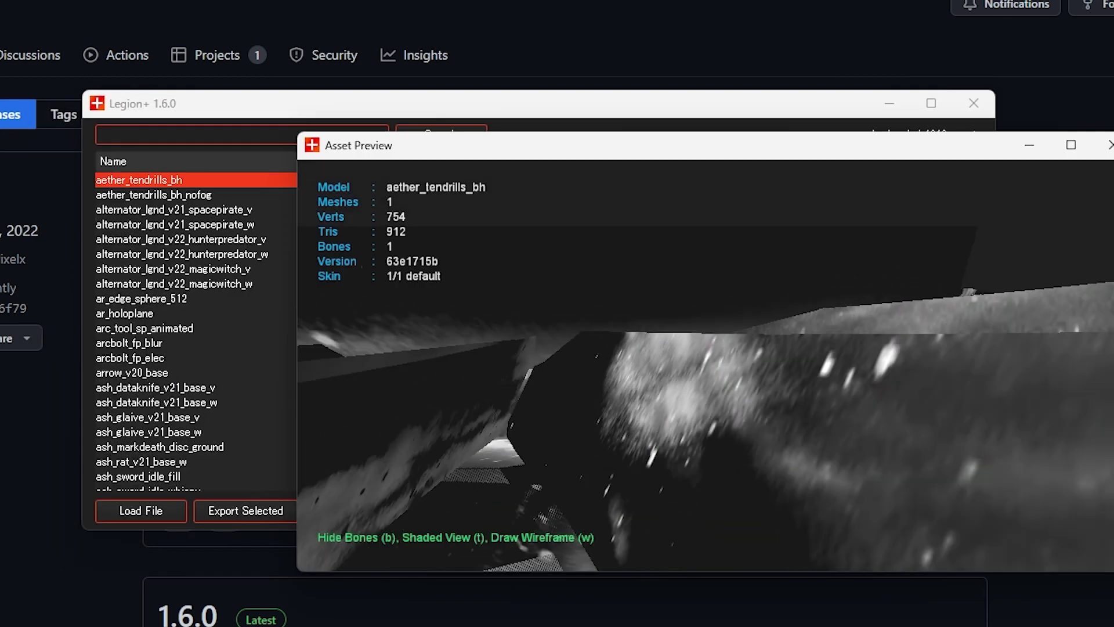
key(Escape)
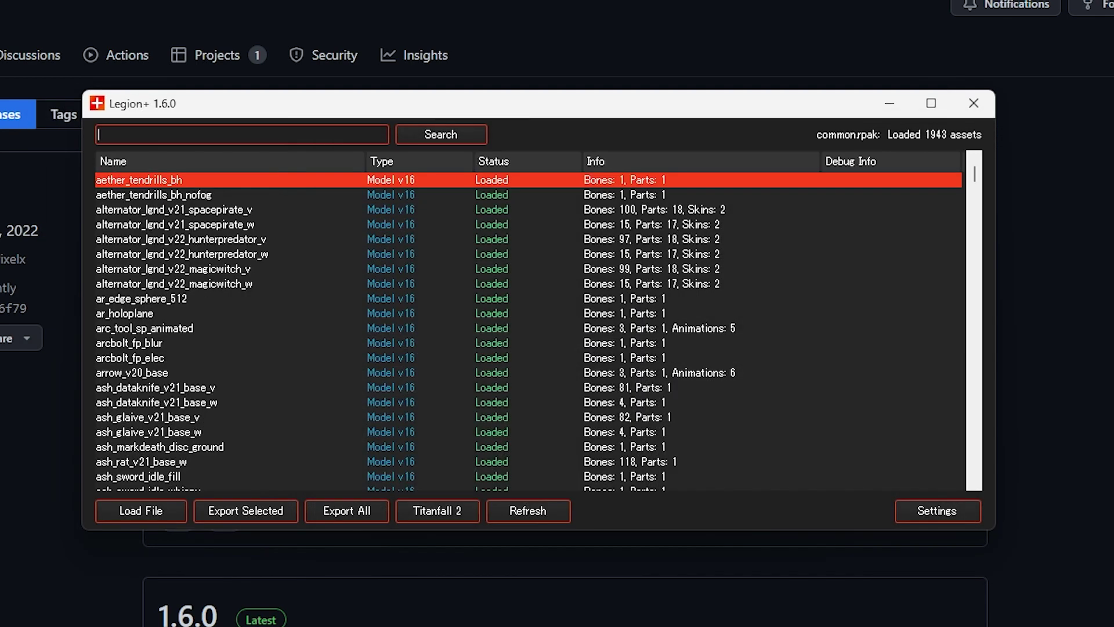
Step: Filter the asset list by 'ho' and scroll through the results
text(hol)
key(BackSpace)
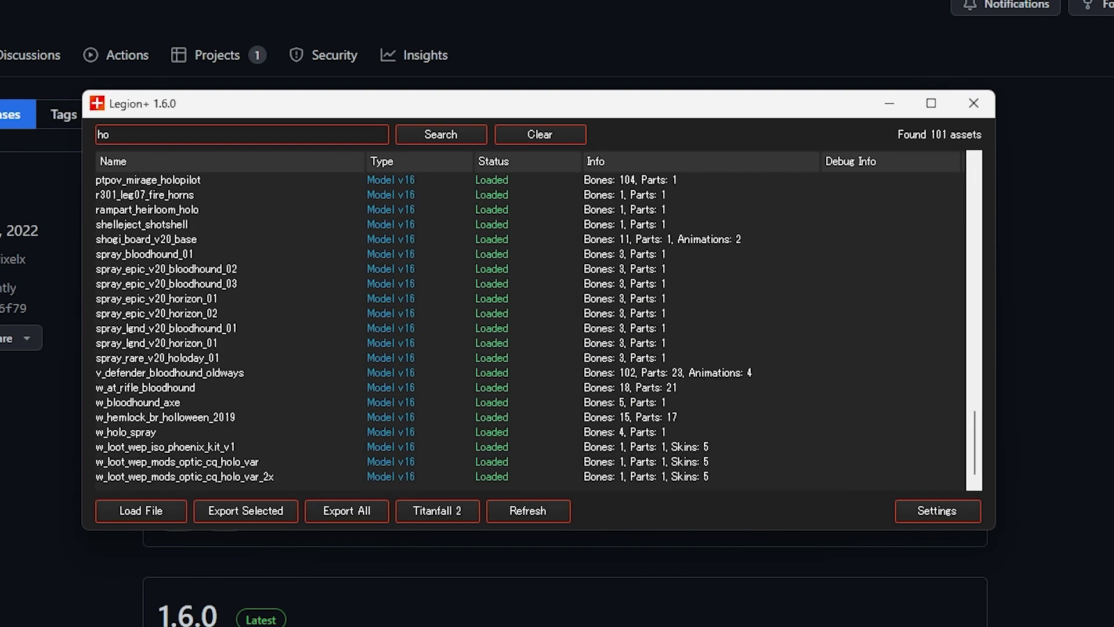
scroll(523, 325, up, 4)
scroll(522, 325, up, 6)
scroll(523, 324, down, 1)
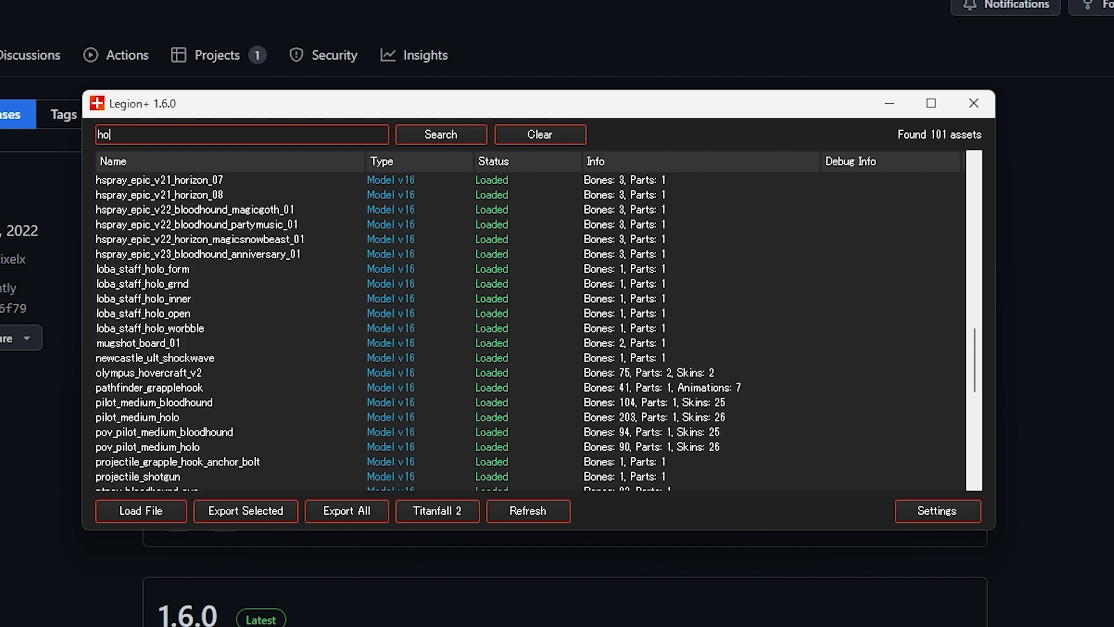
scroll(522, 358, up, 5)
scroll(522, 357, up, 3)
Step: Preview horizon_chair beside the asset list and step down to horizon_tablet
click(522, 358)
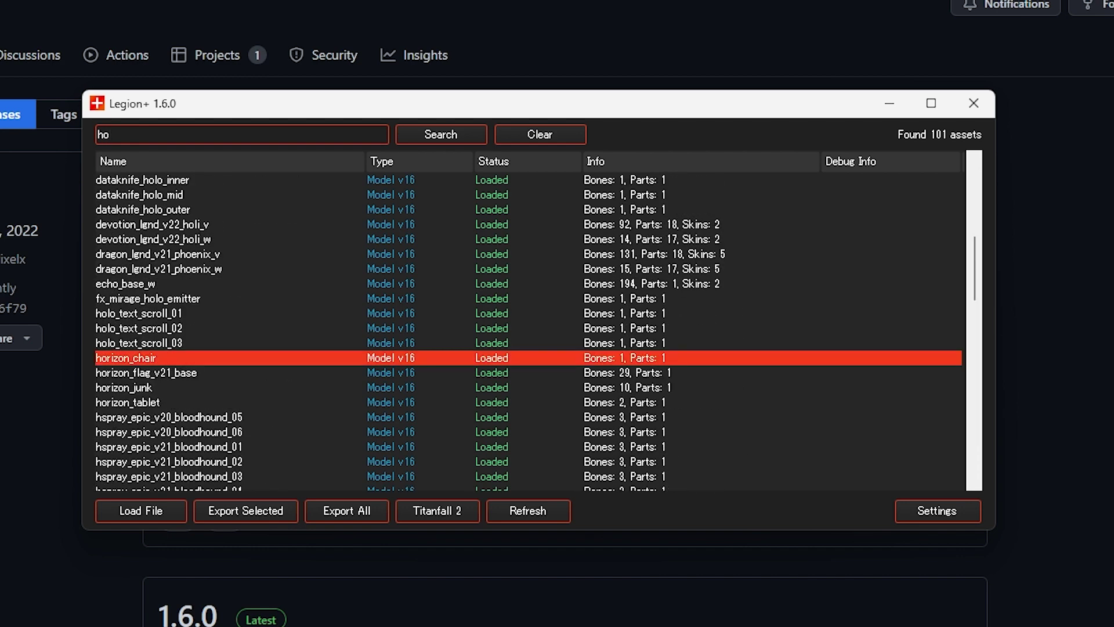
double_click(125, 358)
drag(290, 104, 652, 153)
key(Down)
drag(464, 103, 66, 71)
key(Down)
key(Down)
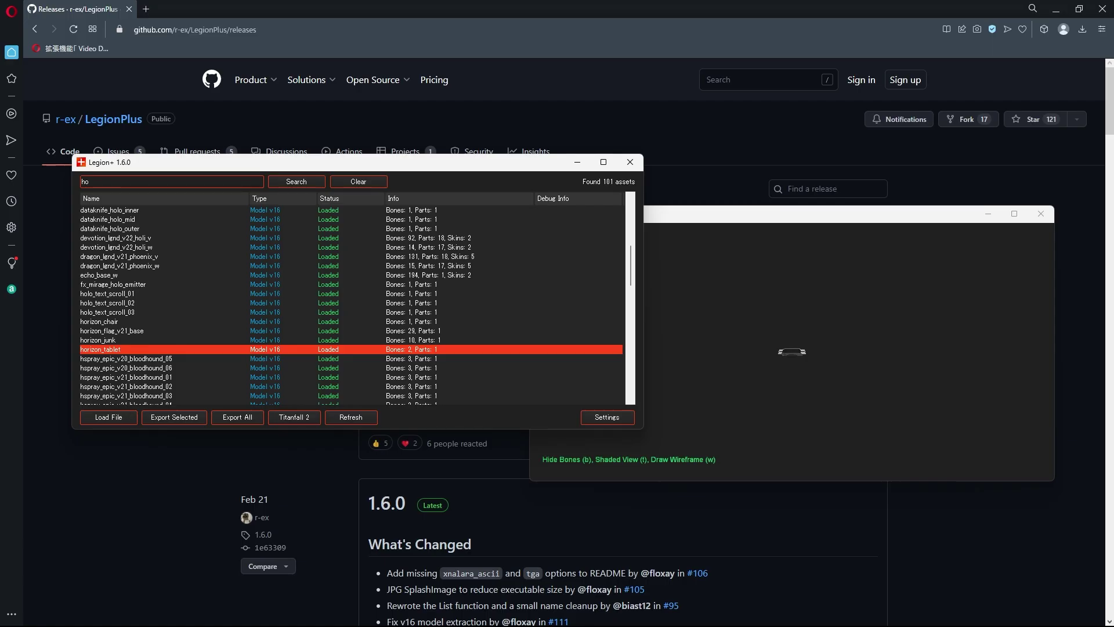
Step: Search 'nova', preview pilot_medium_nova_01 and w_nova_trophy_system, then open the file-load dialog
key(BackSpace)
key(BackSpace)
text(no)
text(va)
key(Return)
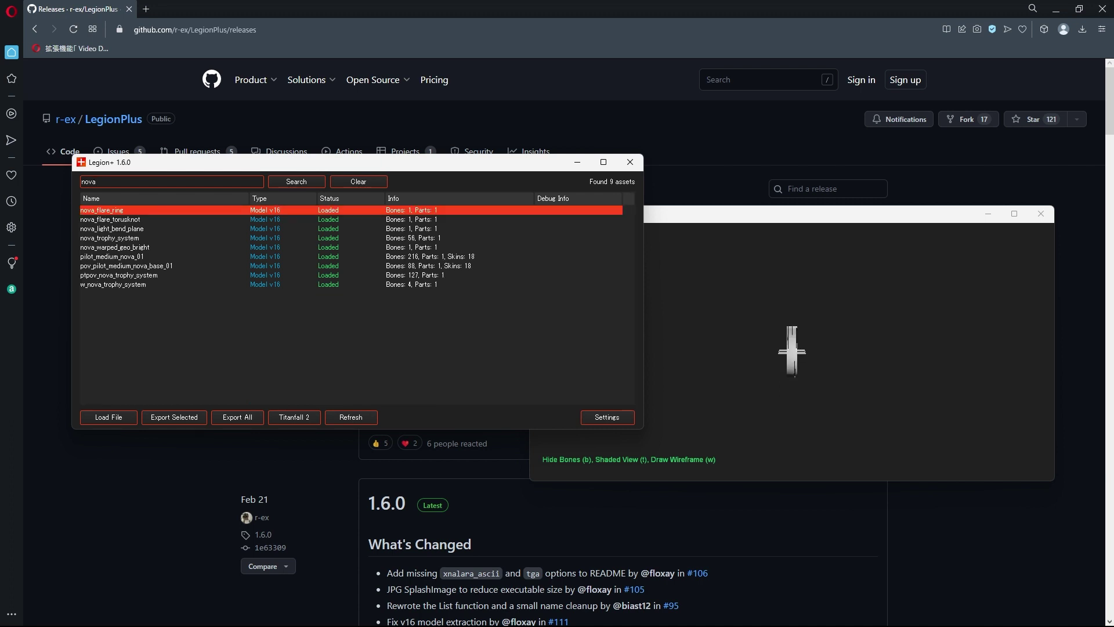
key(Down)
key(Down)
key(Down)
key(Down)
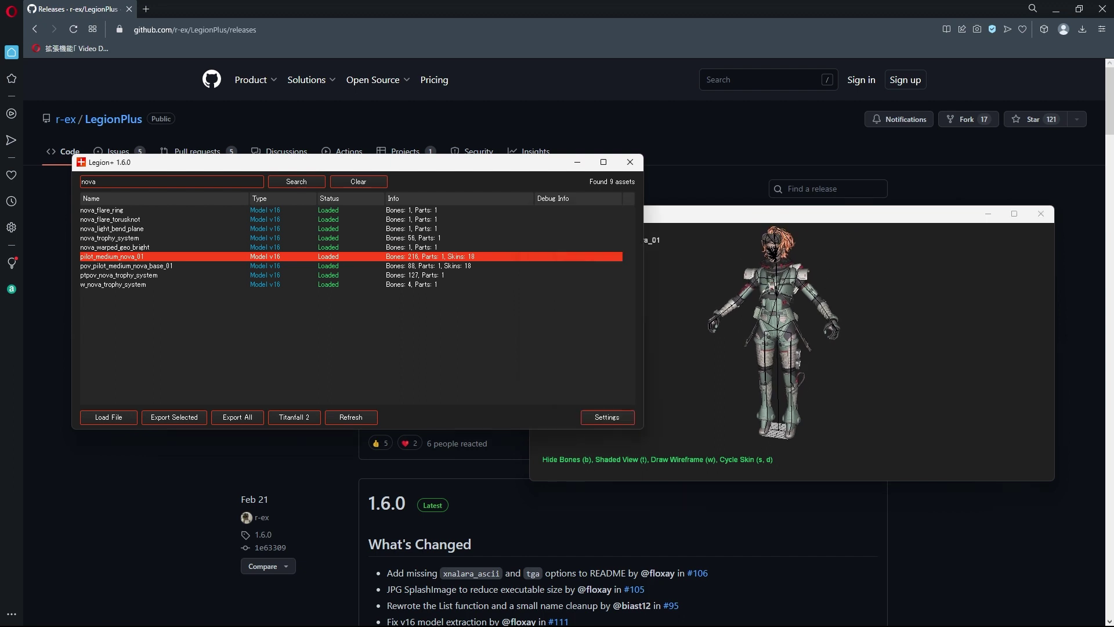
key(Down)
key(Down)
key(Down)
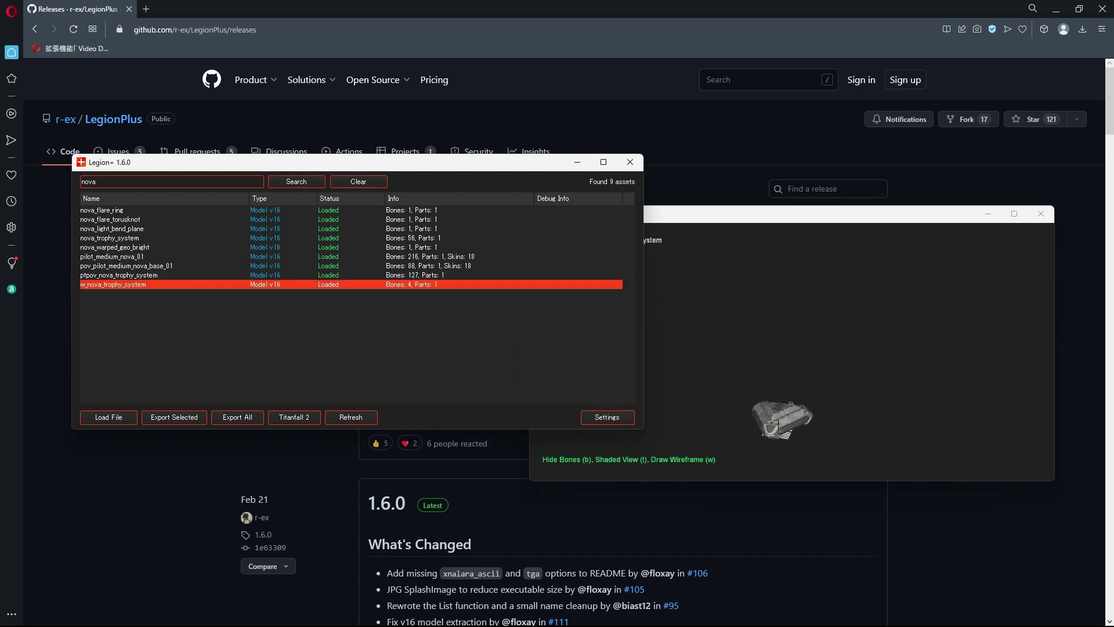
click(108, 416)
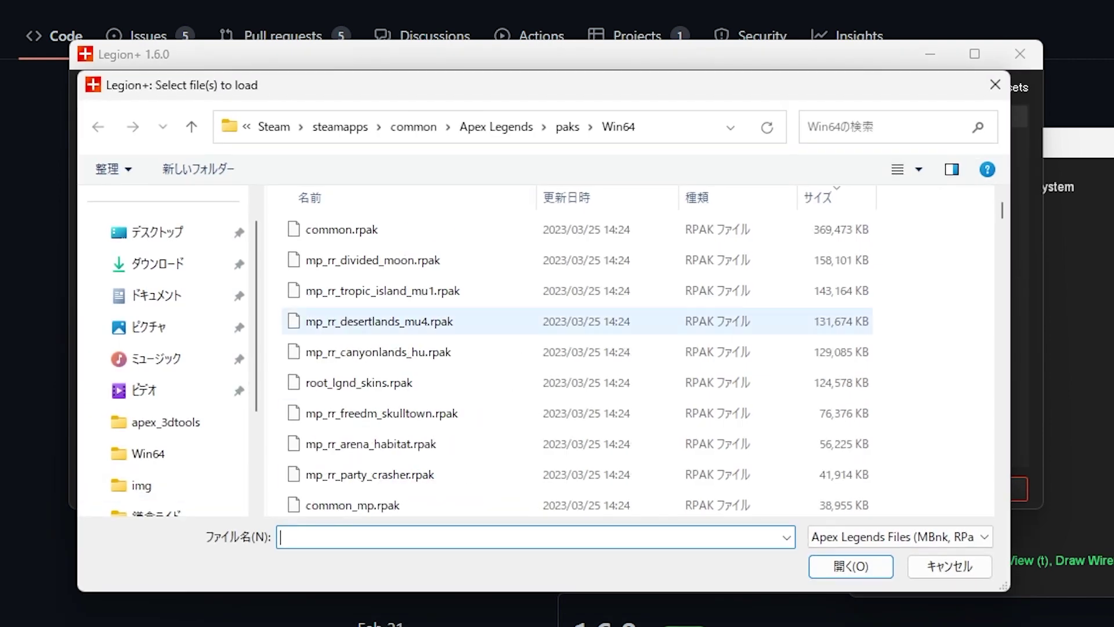
Step: Select common.rpak together with root_lgnd_skins.rpak in the file picker
click(232, 264)
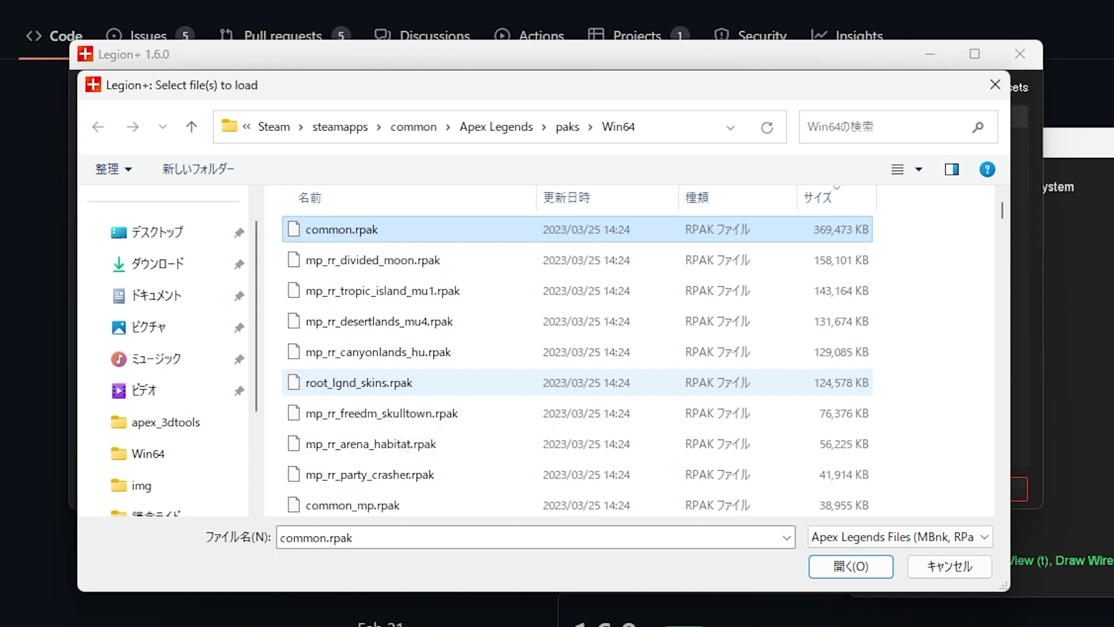
ctrl+click(360, 383)
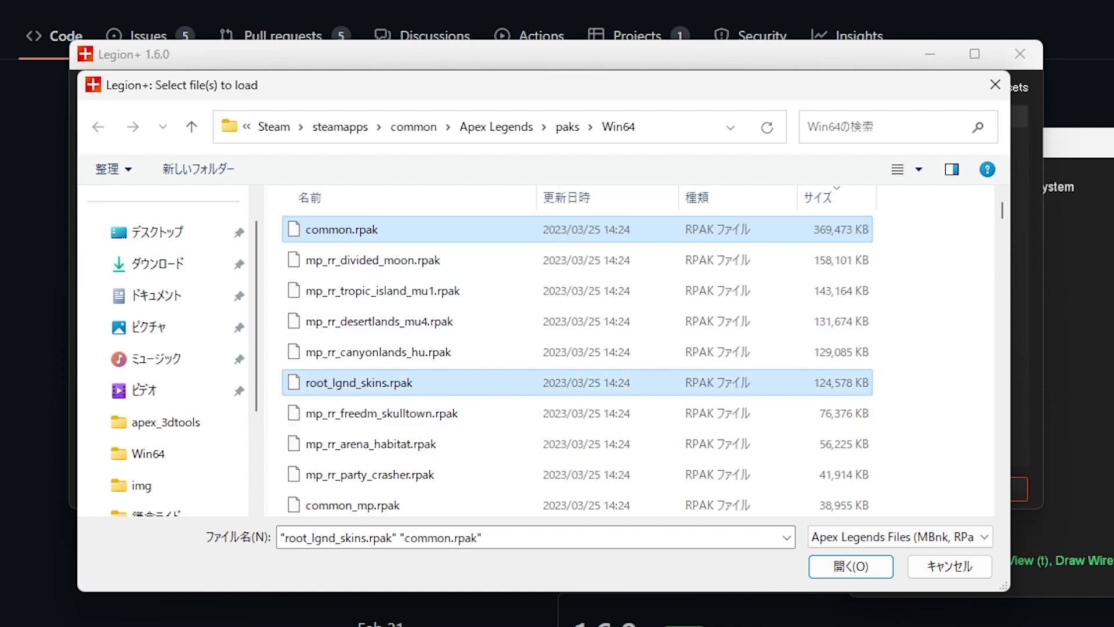
key(Tab)
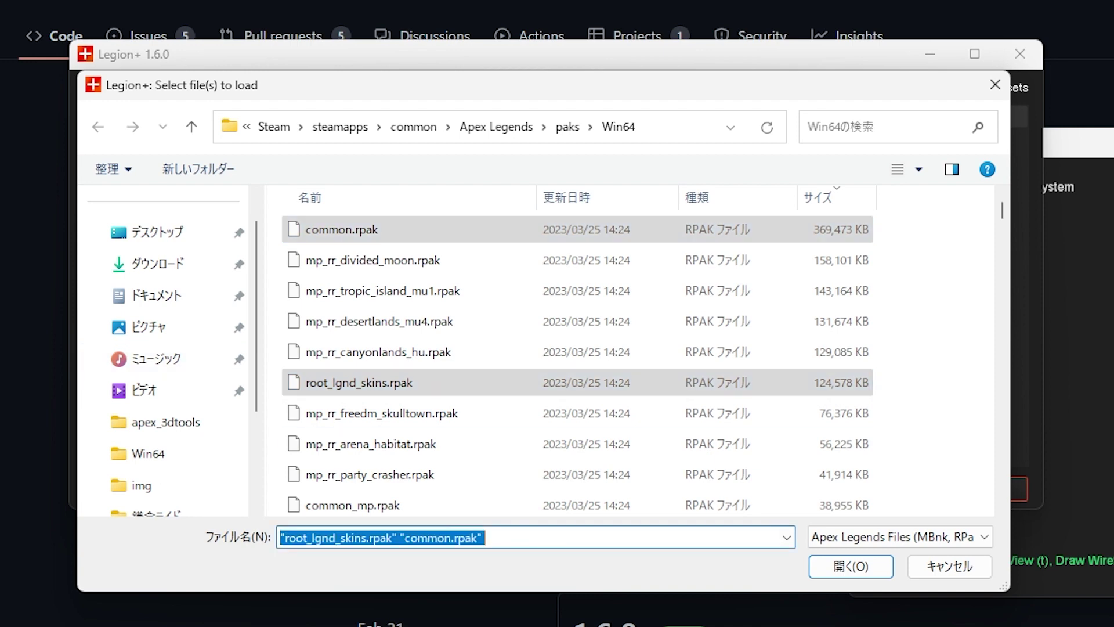
key(End)
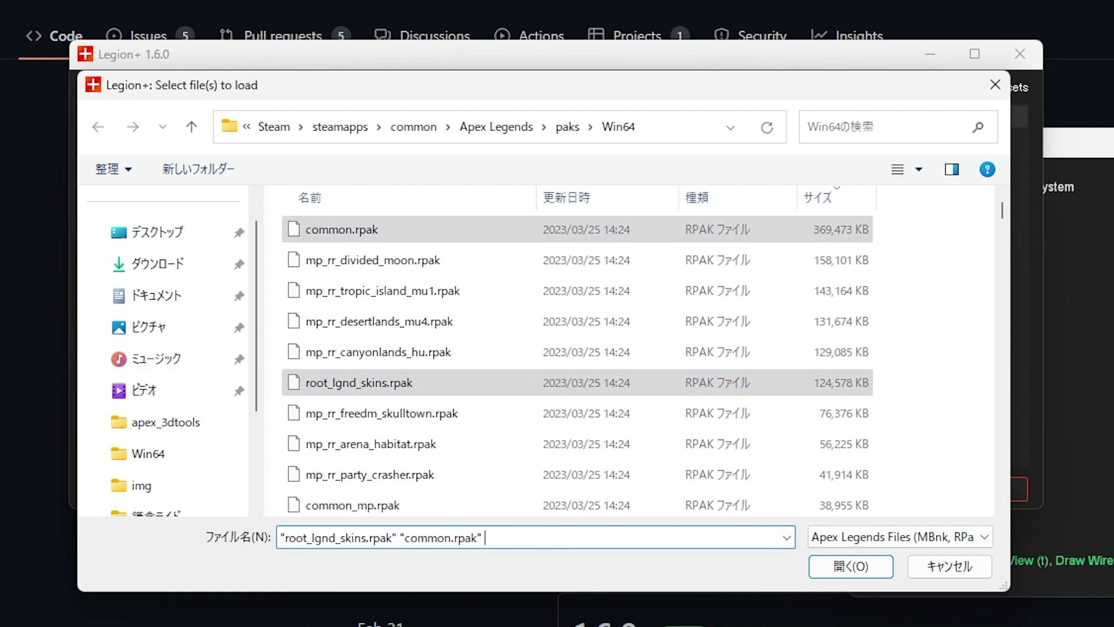
Step: Sort the pak files by name, scroll the list, then sort by size again
click(310, 197)
scroll(406, 318, down, 5)
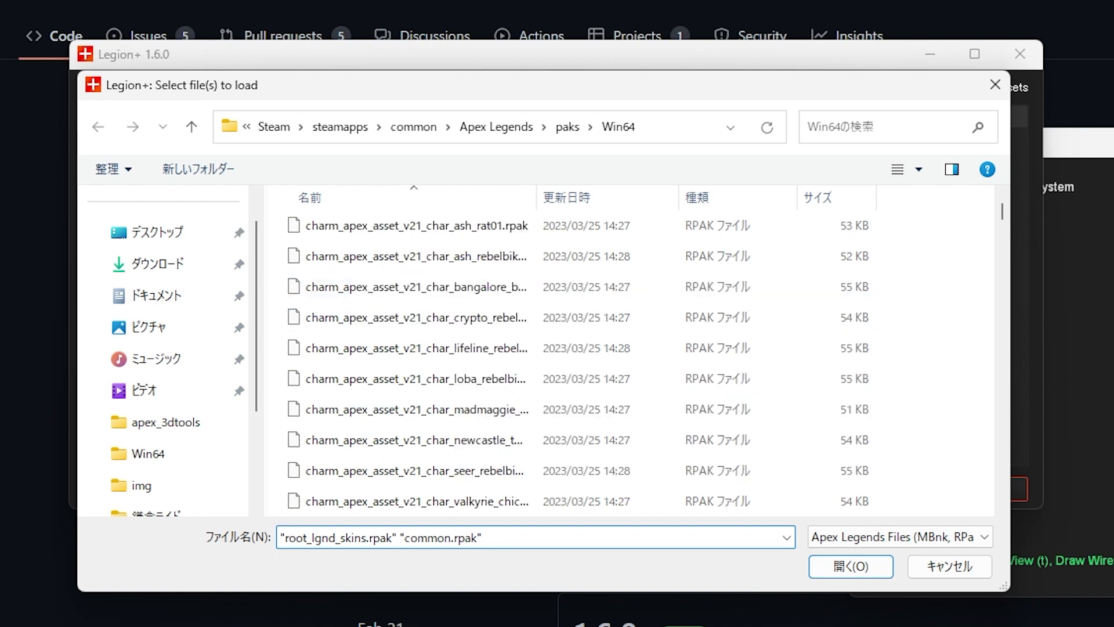
scroll(406, 318, down, 5)
scroll(406, 317, down, 3)
scroll(406, 318, up, 3)
scroll(407, 318, up, 3)
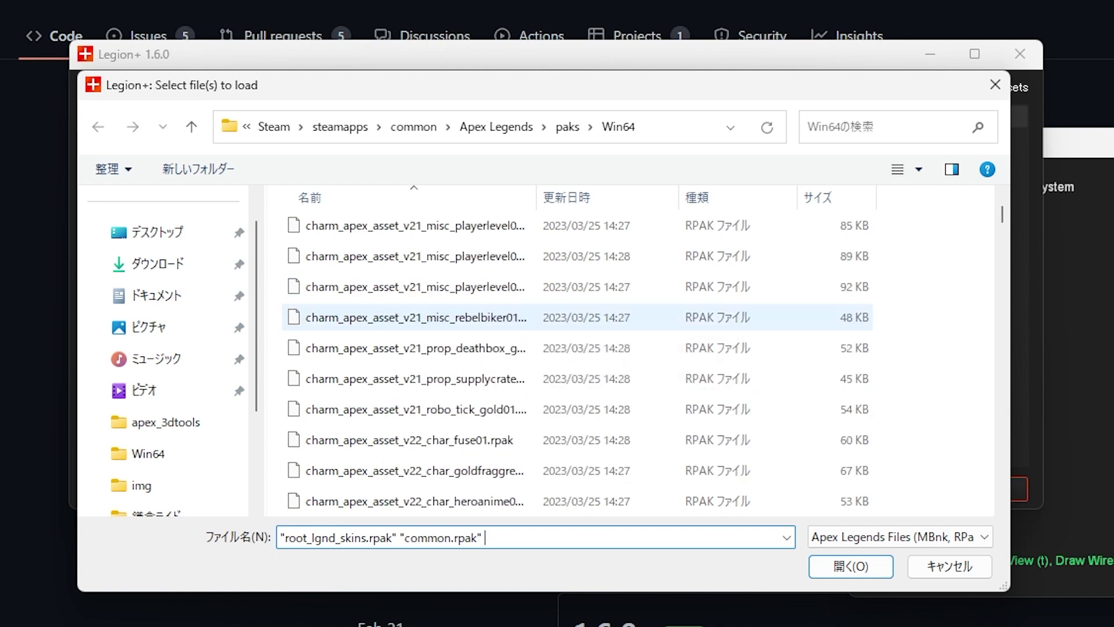
scroll(406, 318, up, 3)
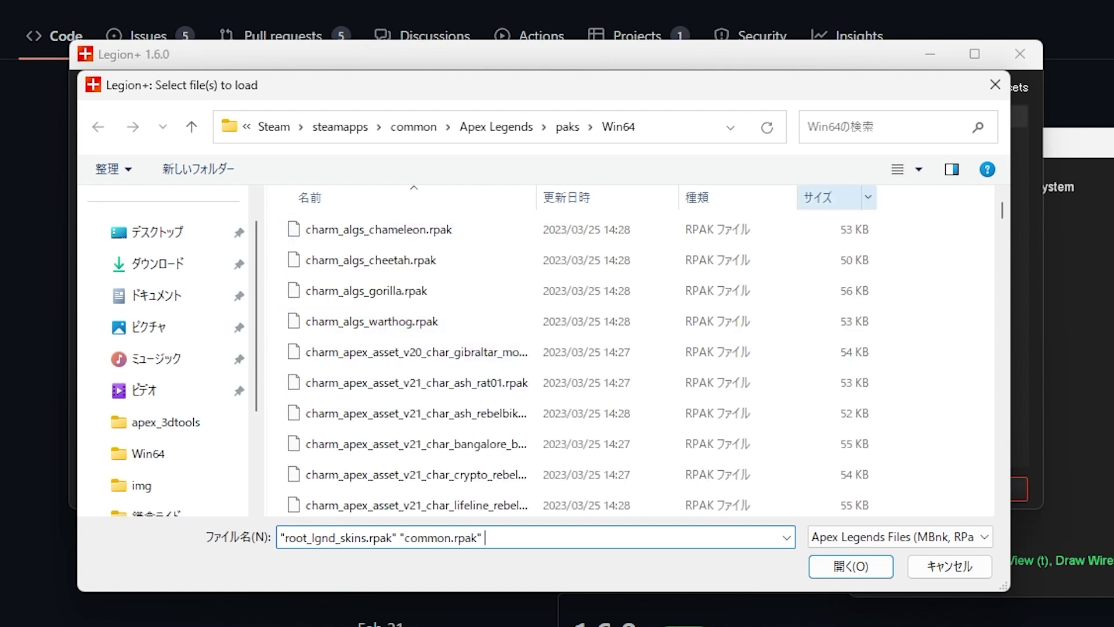
click(819, 197)
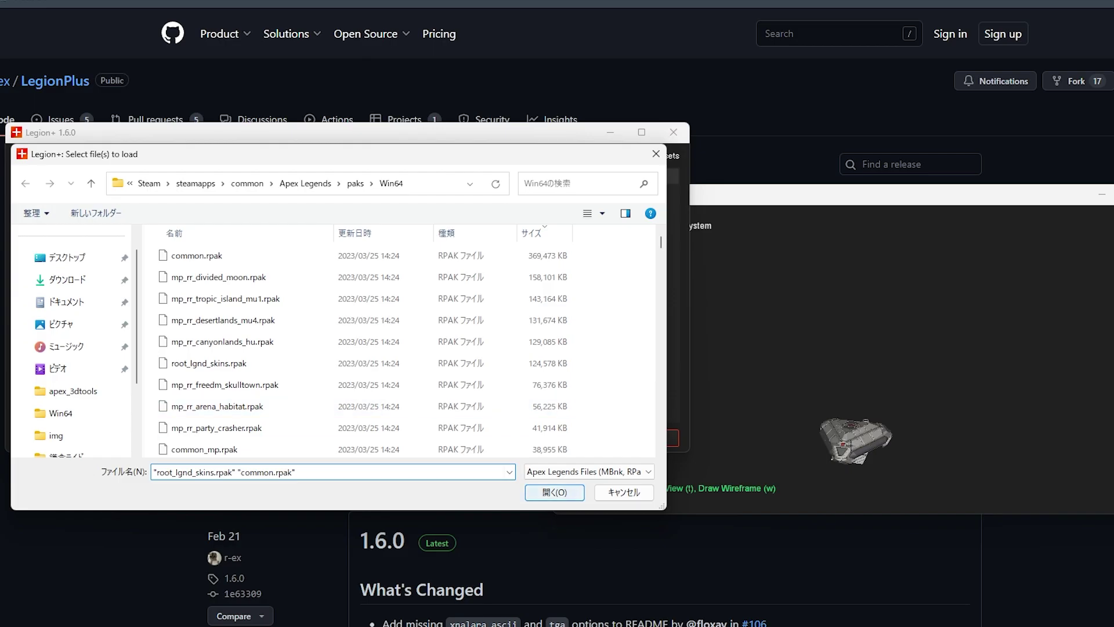
Step: Load both paks and step through the nova assets to the nova_v20_dark_v skin
key(Return)
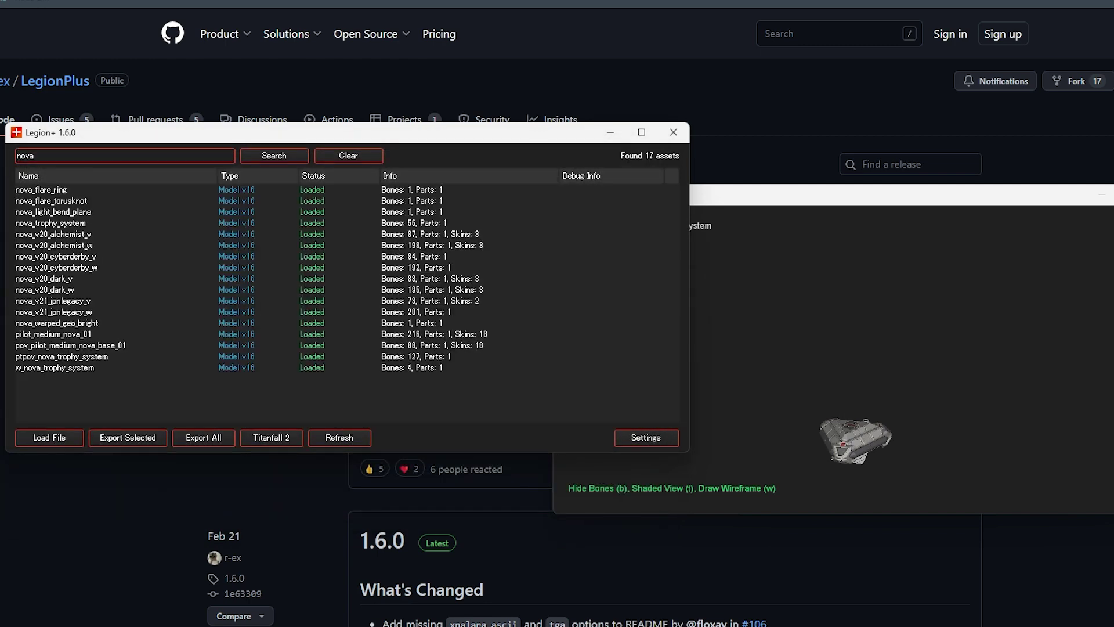
key(Down)
key(Down)
key(Down)
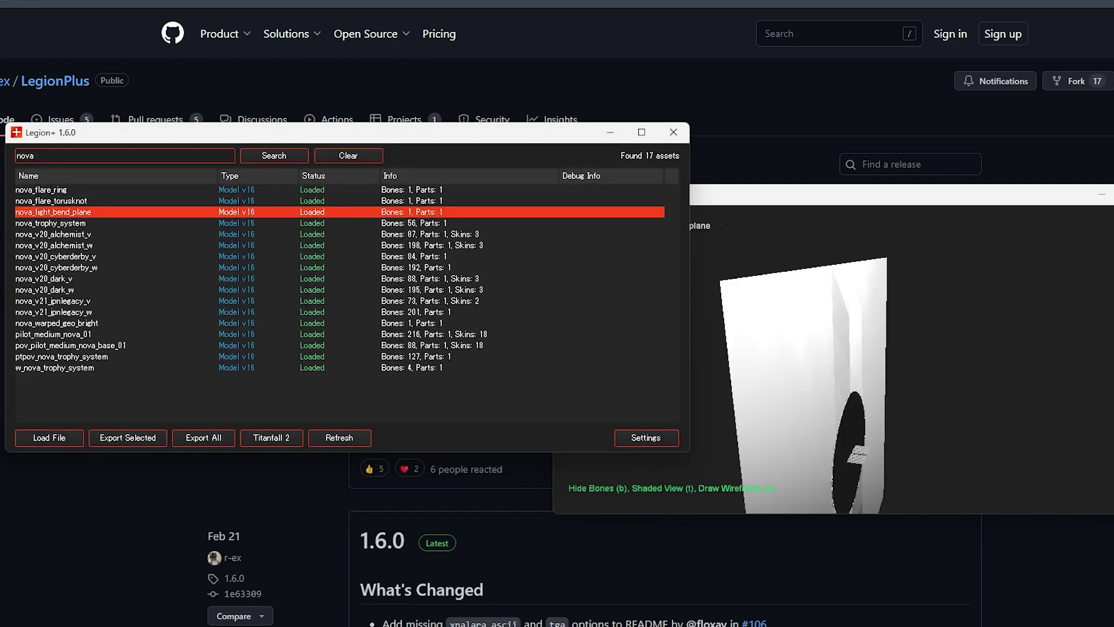
key(Down)
key(Down)
key(Down)
key(Down)
key(Down)
key(Down)
key(Down)
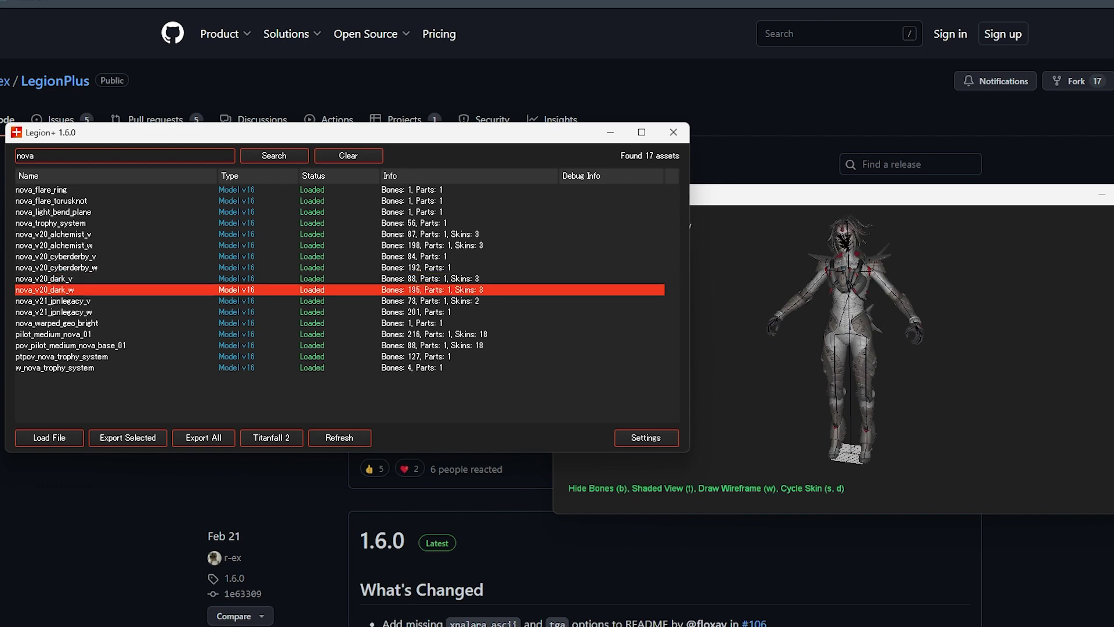
key(Down)
key(Down)
Step: Search 'ho' and preview horizon skins like v21_mutate_v and jpnlegacy02_w, returning to horizon_tablet
key(Down)
key(Down)
key(Down)
key(Down)
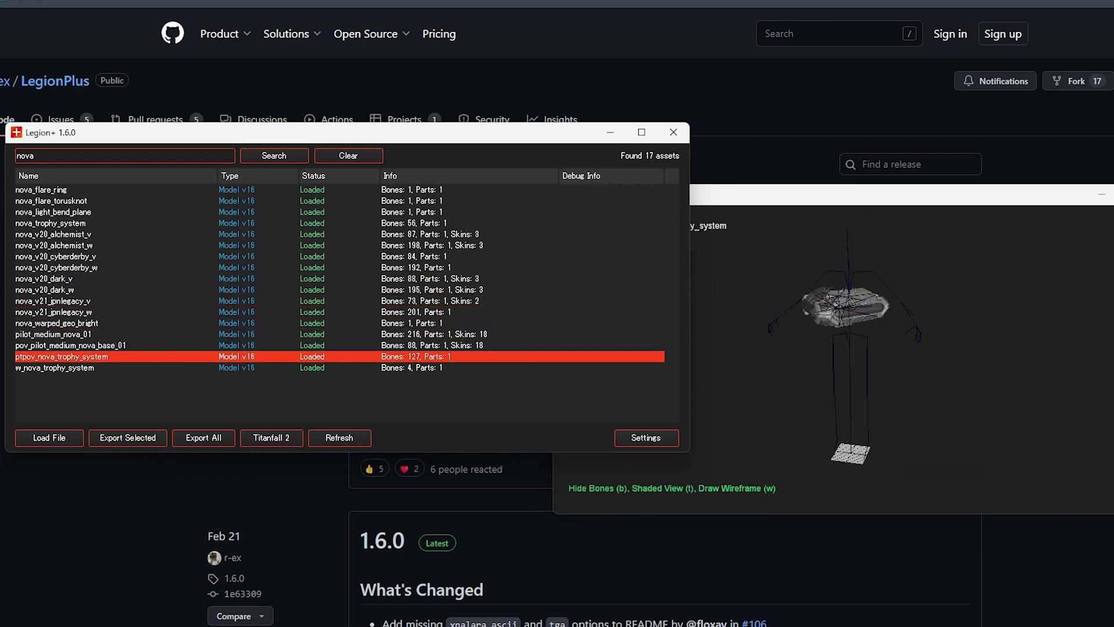
text(ho)
key(Down)
key(Down)
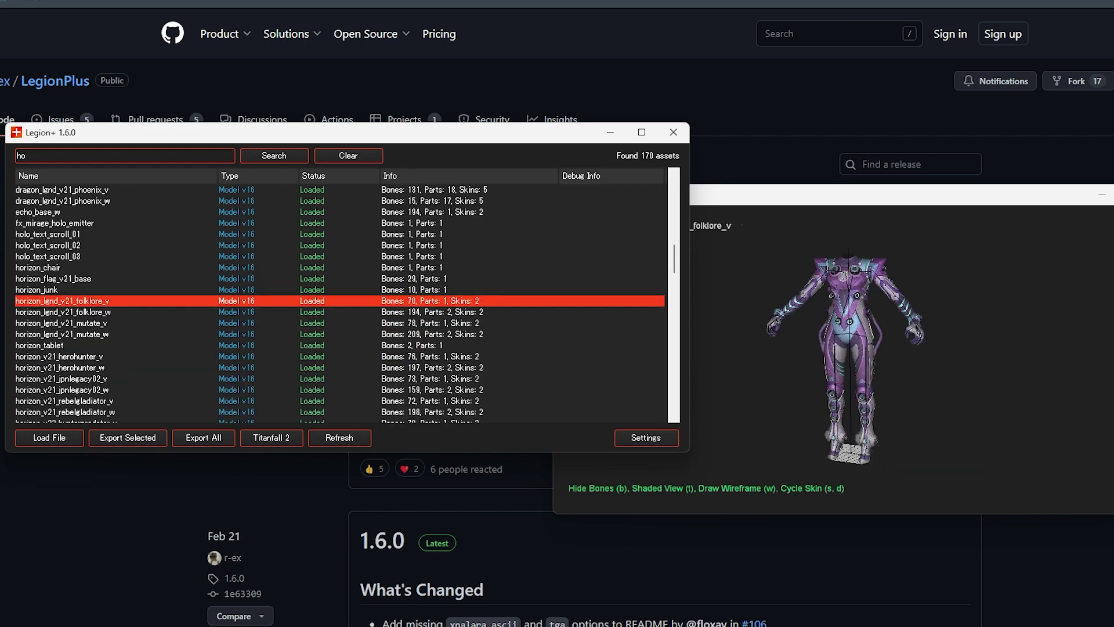
key(Down)
key(Down)
key(Down)
key(Down)
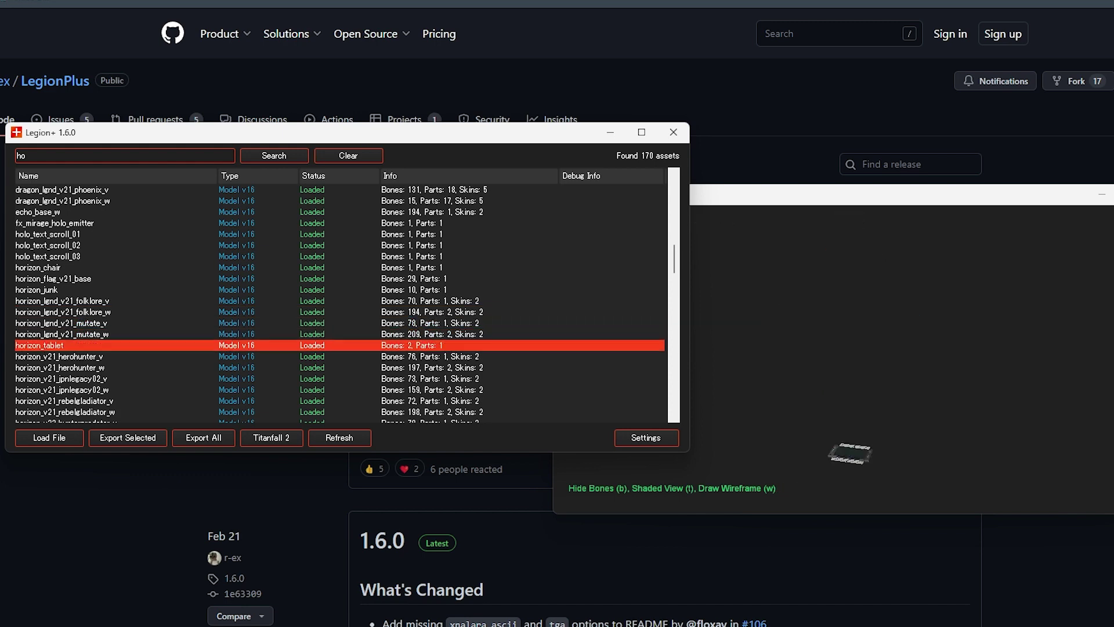
key(Down)
key(Down)
key(Down)
key(Down)
key(Down)
key(Down)
key(Down)
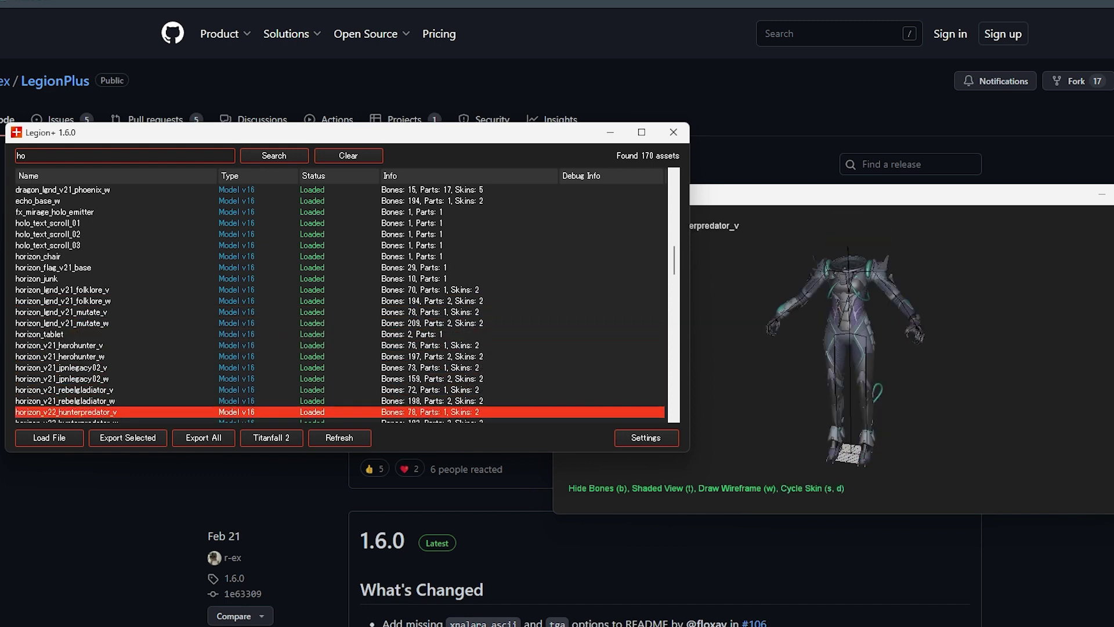
key(Down)
key(Down)
key(Down)
key(Down)
key(Down)
key(Up)
key(Up)
key(Up)
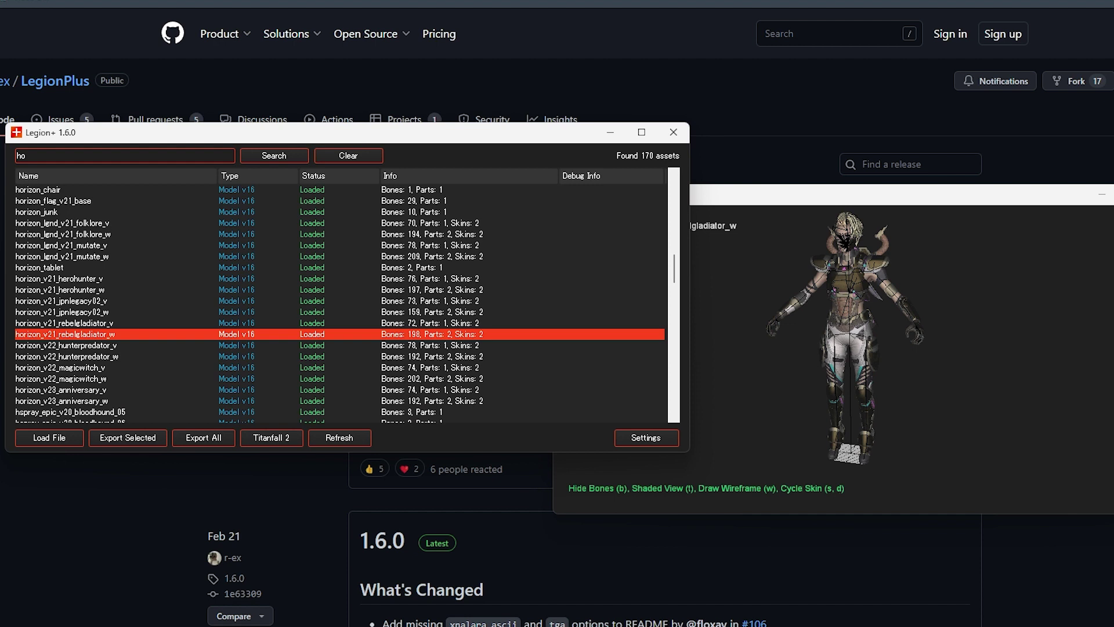
key(Up)
key(Up)
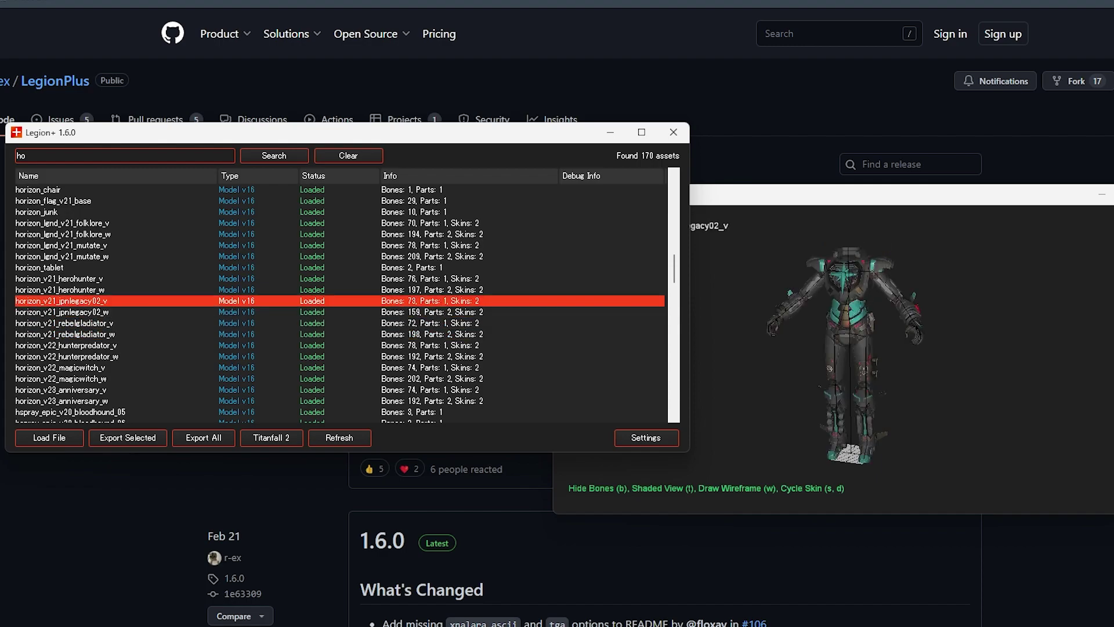
key(Up)
key(Up)
key(Up)
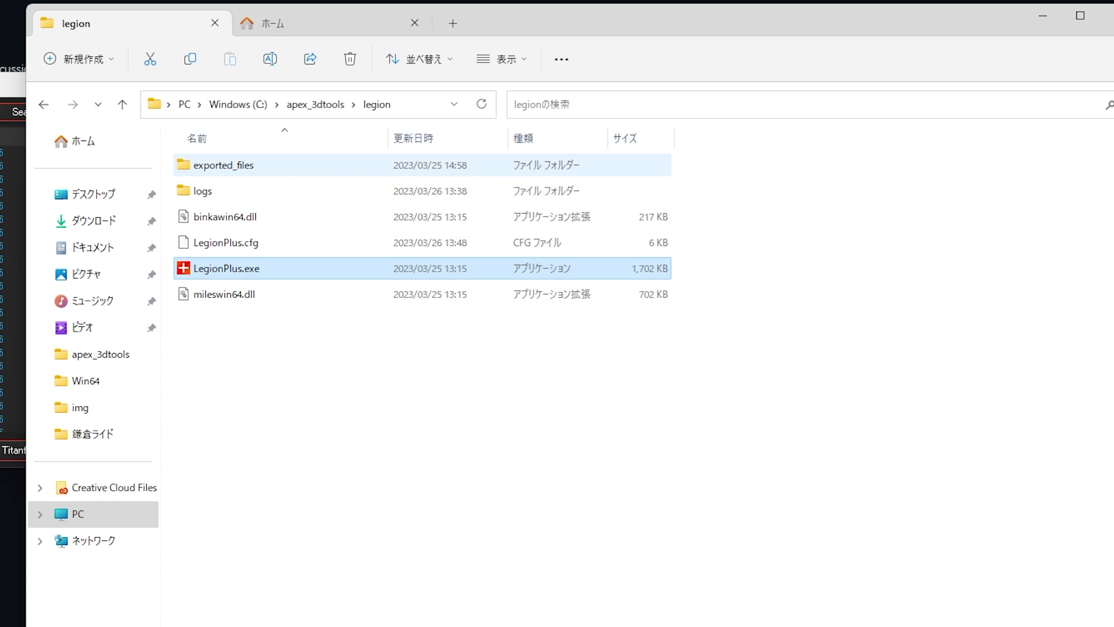
Step: Open exported_files\models in Explorer, then filter Legion+ to 'nova' and preview nova_v20_dark_w
double_click(232, 168)
double_click(209, 291)
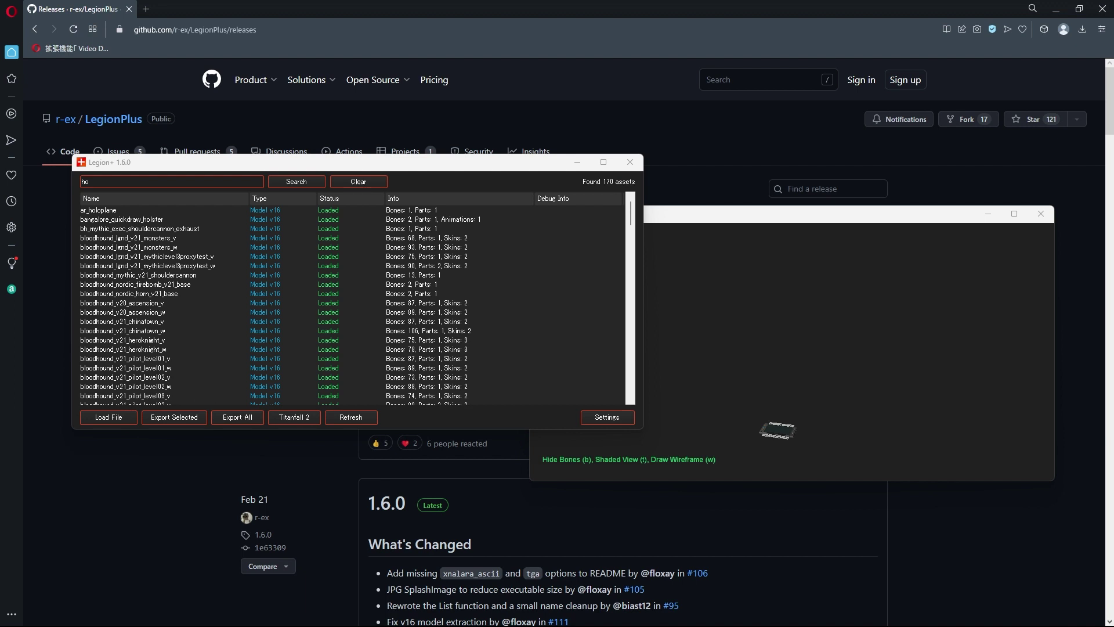
key(BackSpace)
key(BackSpace)
text(nova)
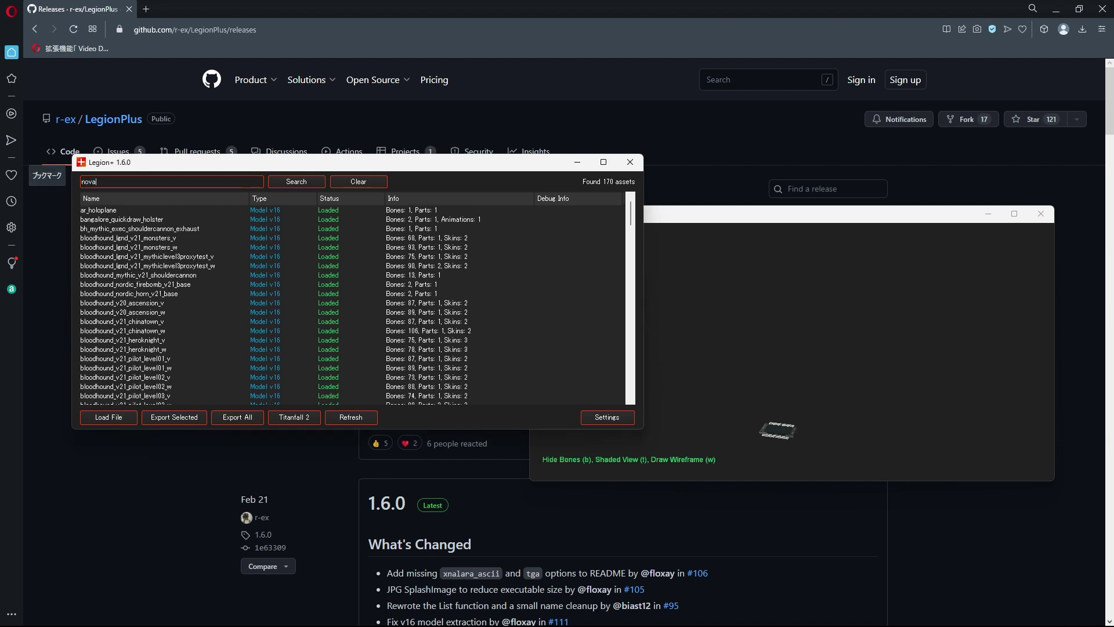
key(Return)
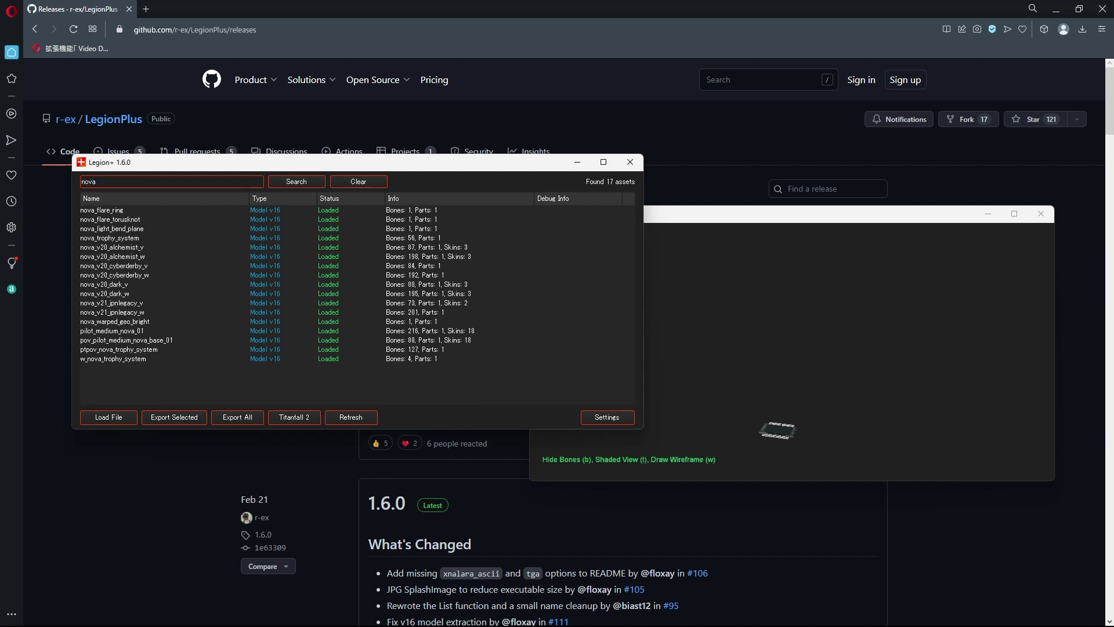
click(104, 293)
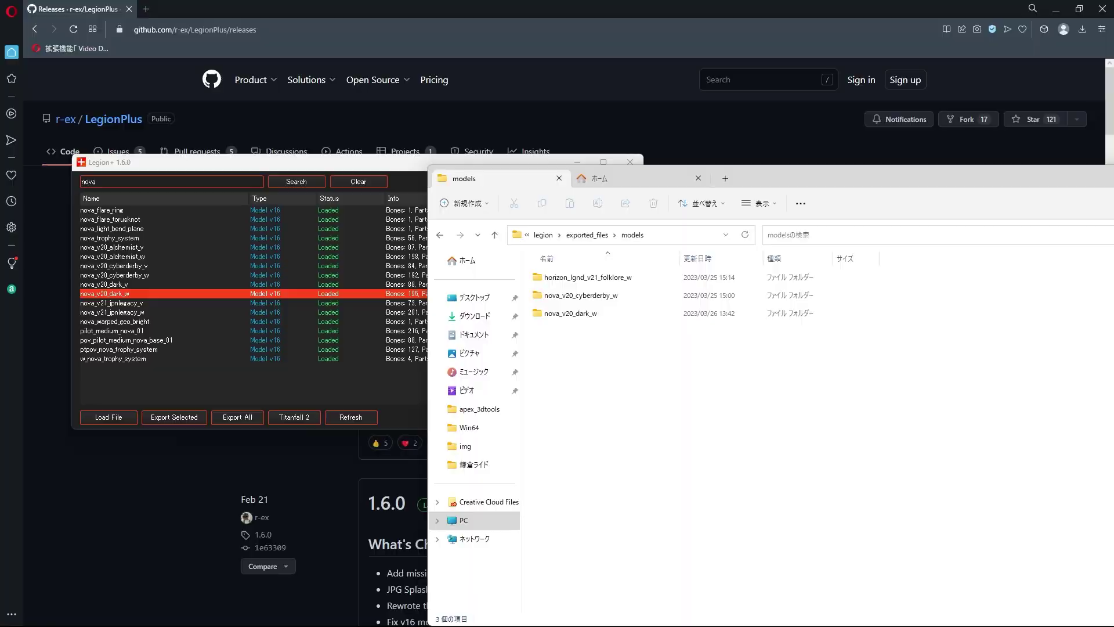
Step: Open the exported nova_v20_dark_w folder to view its texture images
double_click(347, 353)
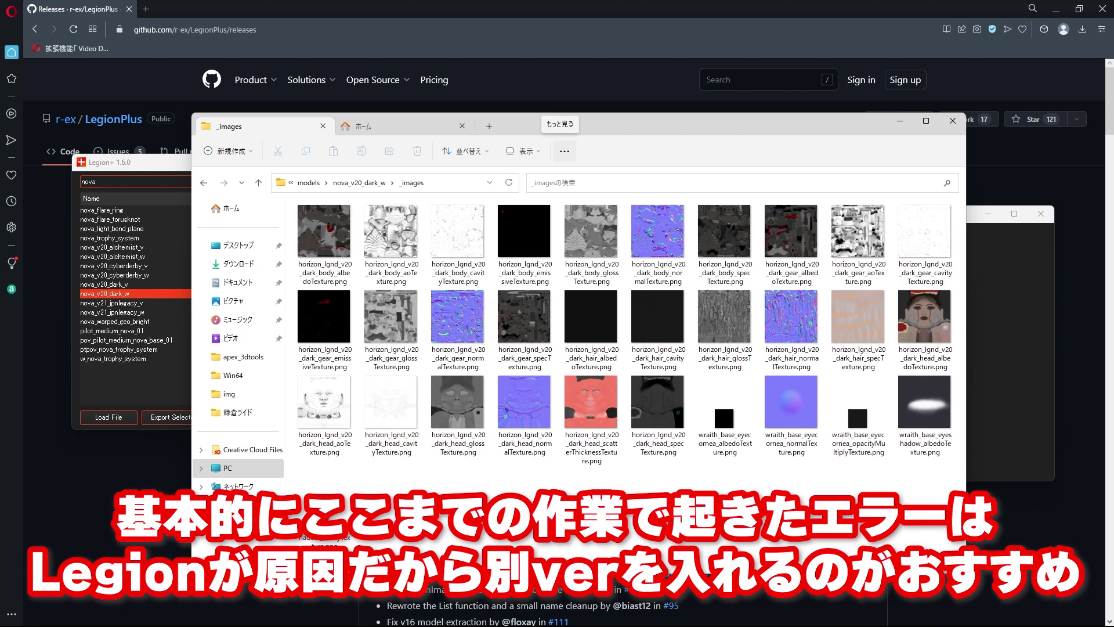
Step: Browse Windows (C:) > apex_3dtools, checking the legion folder and the Desktop folder
click(228, 468)
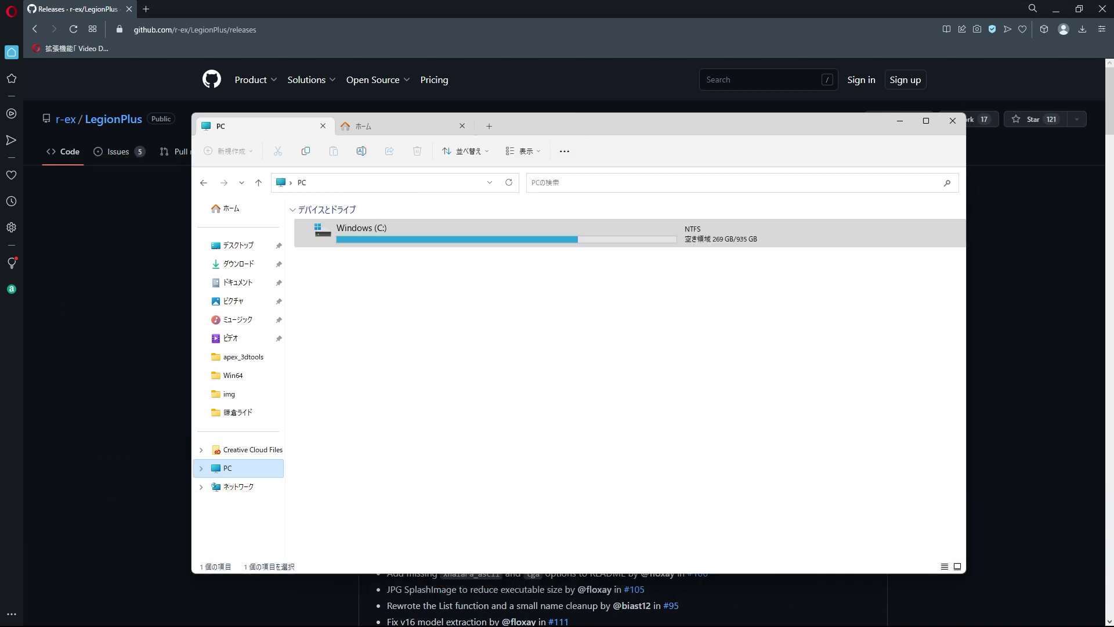
double_click(361, 228)
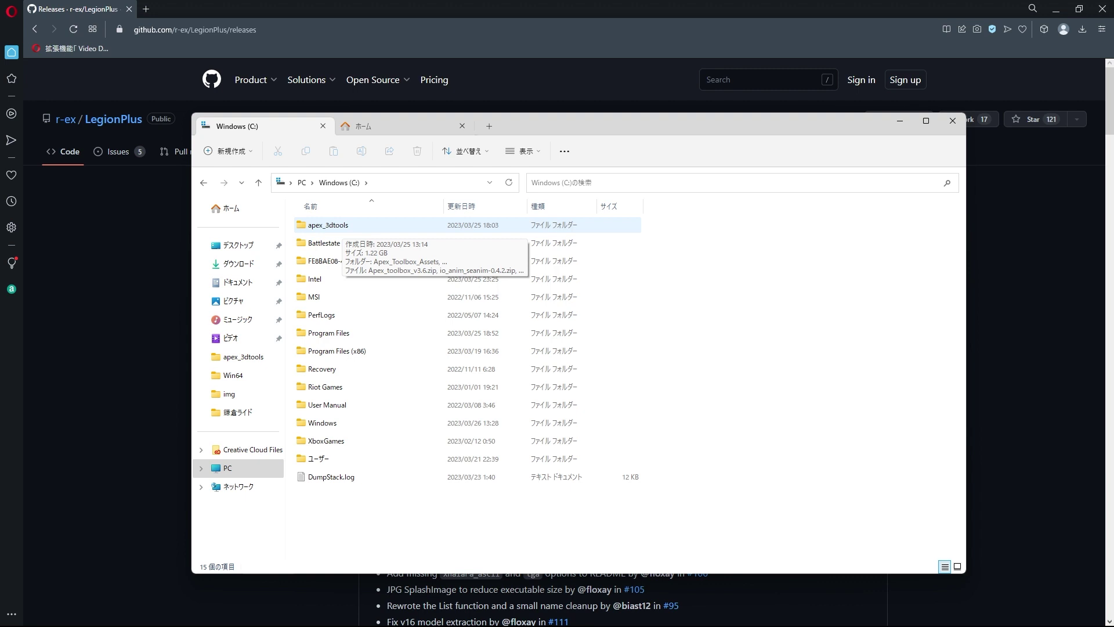
double_click(342, 225)
click(337, 280)
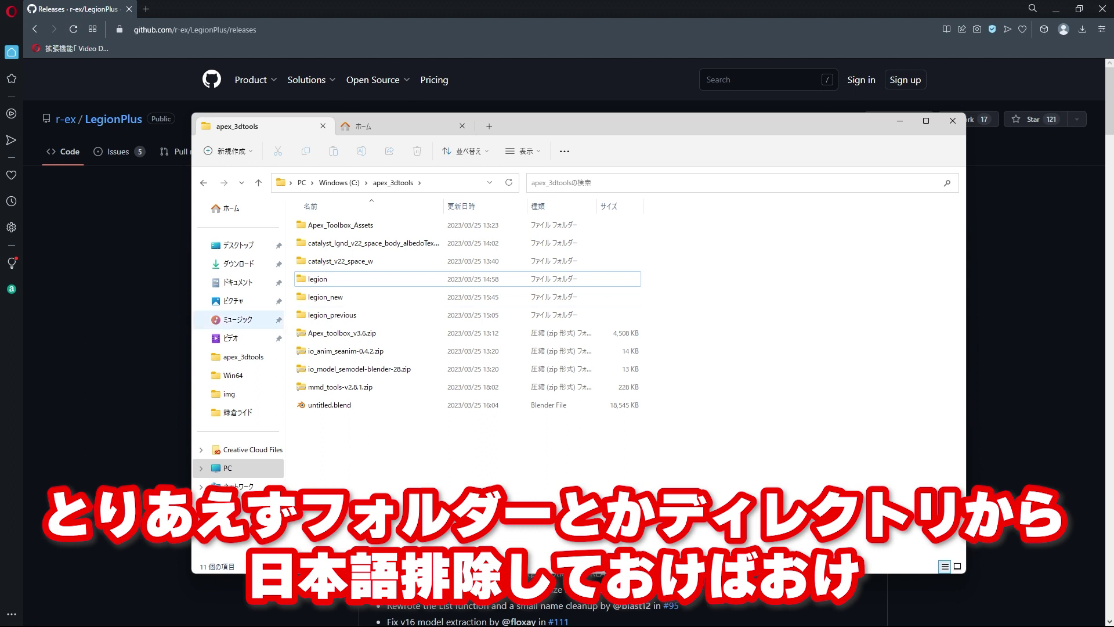
click(238, 245)
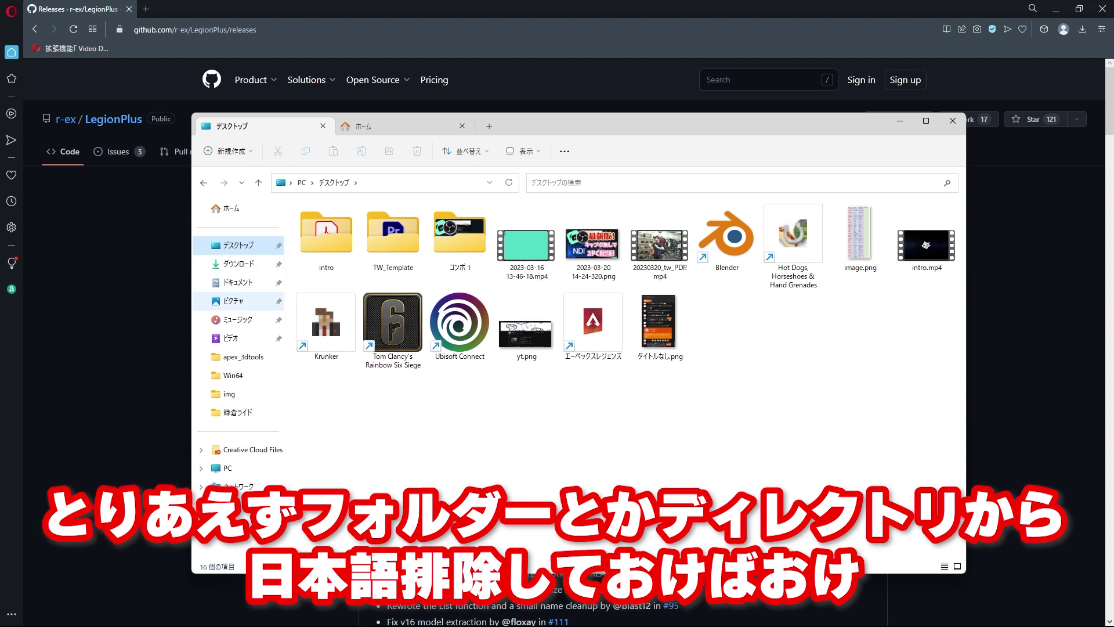
Step: Return to the apex_3dtools folder on Windows (C:), then close File Explorer
click(232, 468)
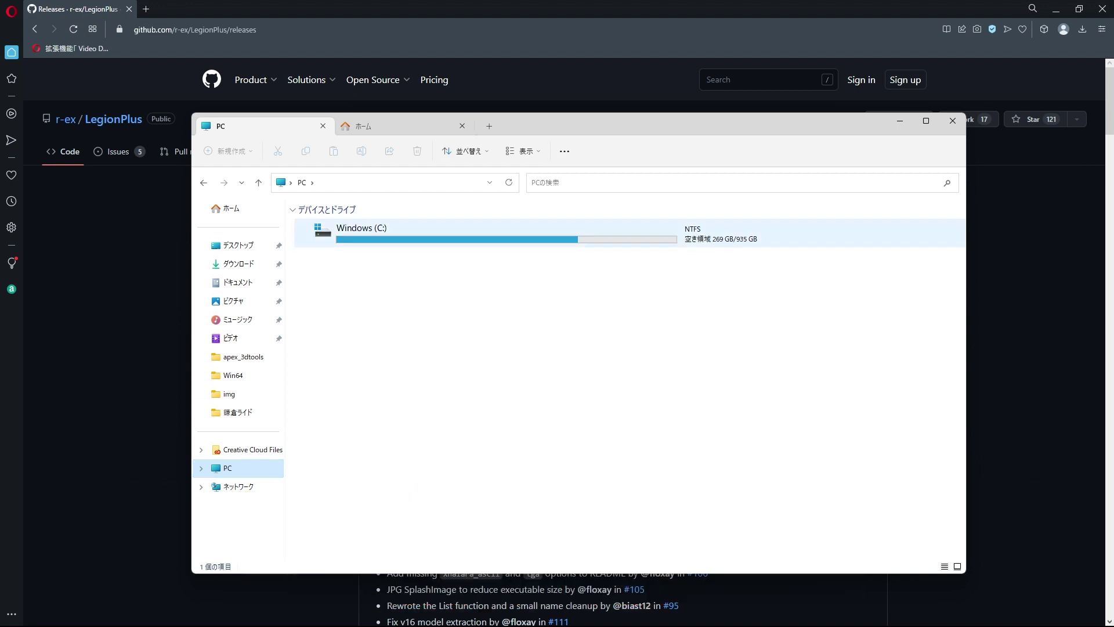
double_click(505, 232)
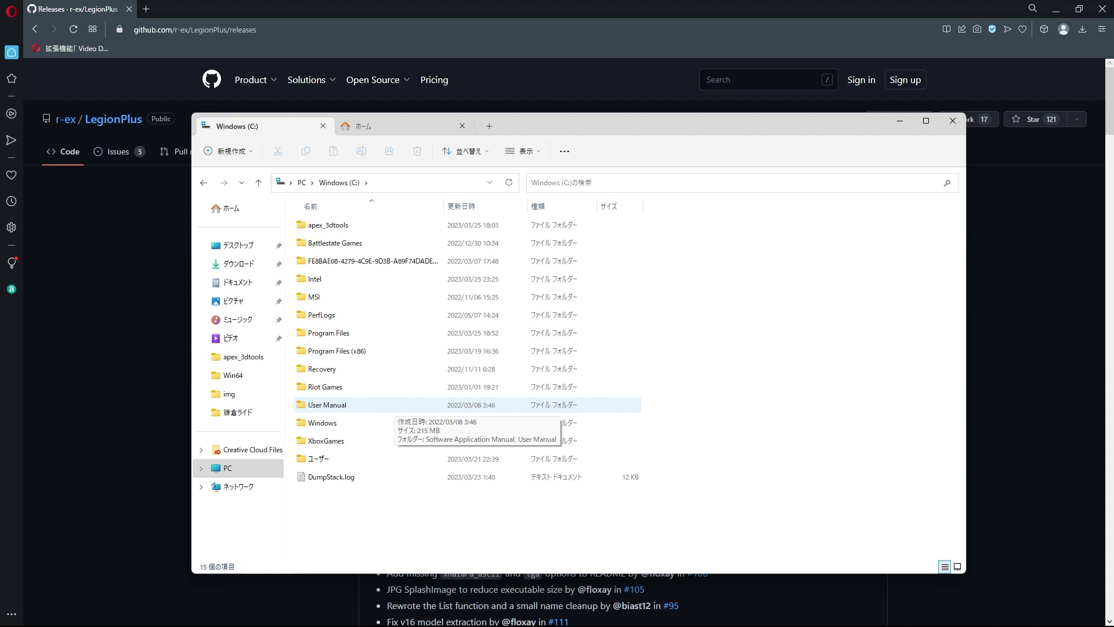
double_click(348, 224)
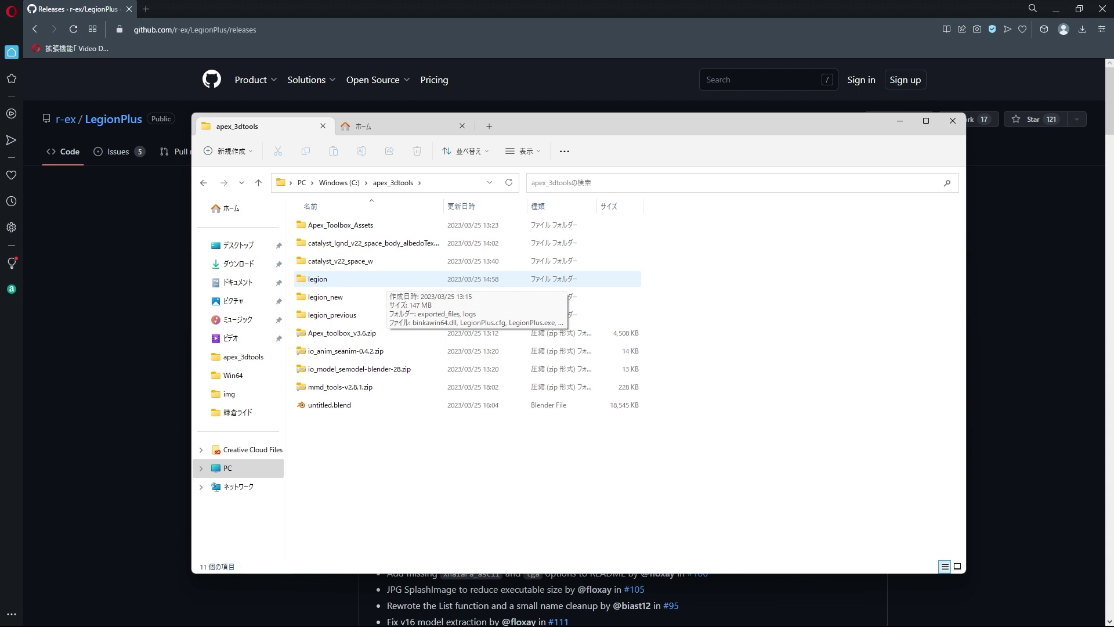
key(alt+Tab)
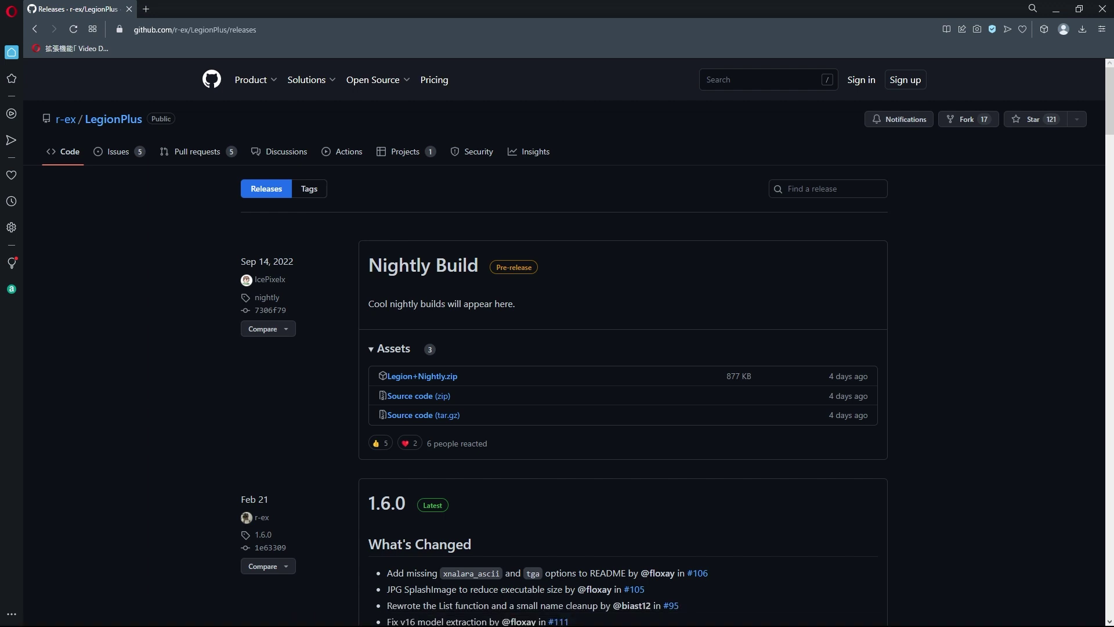
Step: Launch Blender, delete the default camera, cube and light, and show the viewport sidebar
key(super)
text(blender)
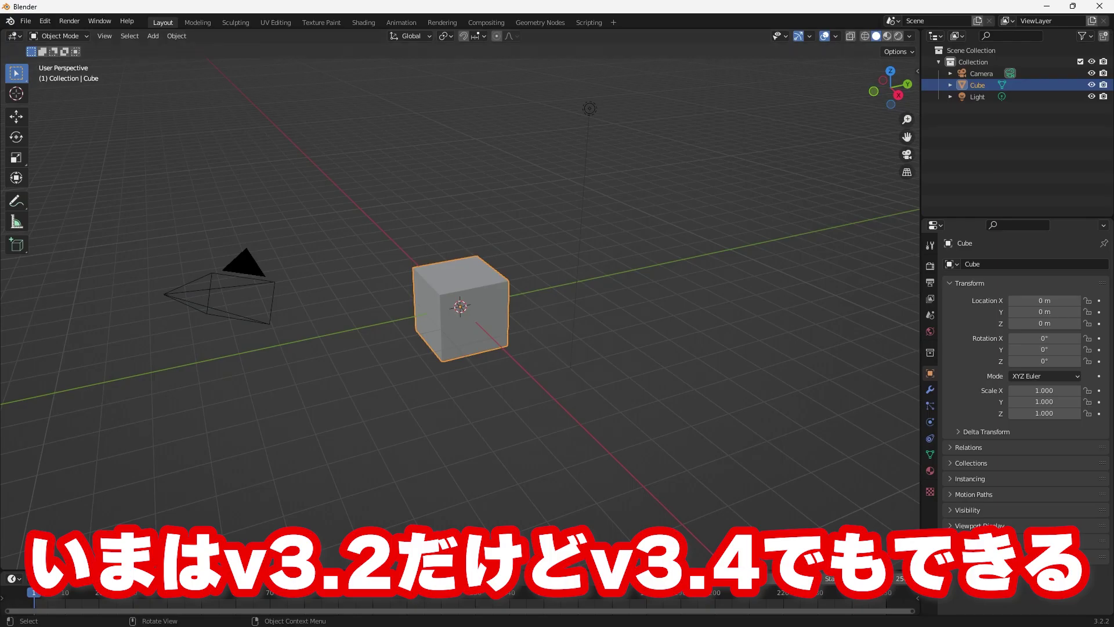
mouse_move(694, 82)
mouse_down()
mouse_move(464, 181)
mouse_move(51, 422)
mouse_up()
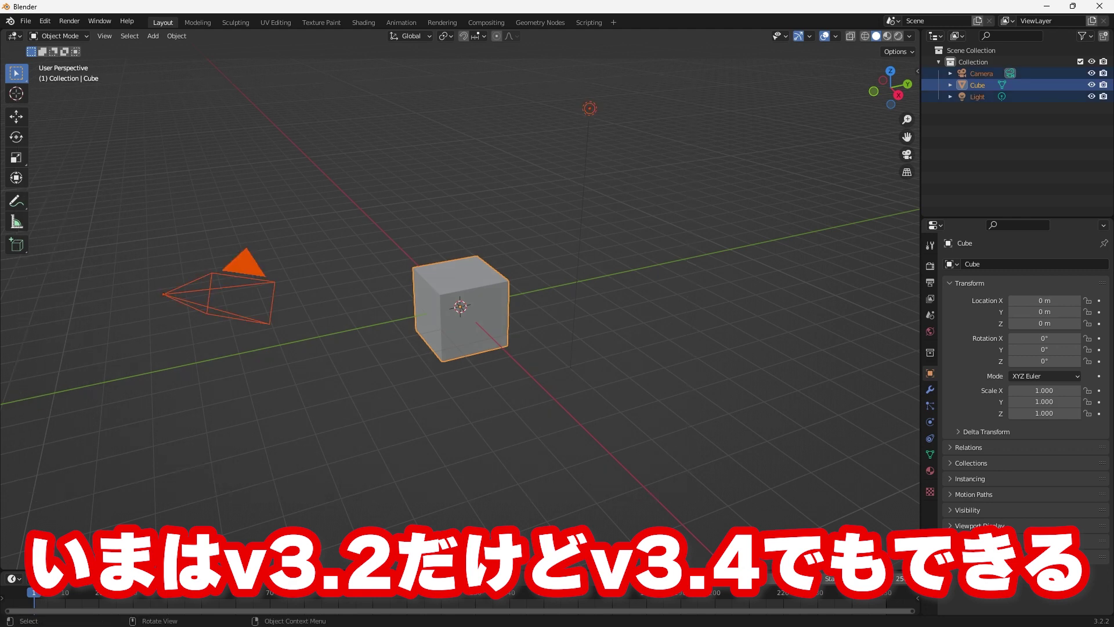
key(x)
key(Return)
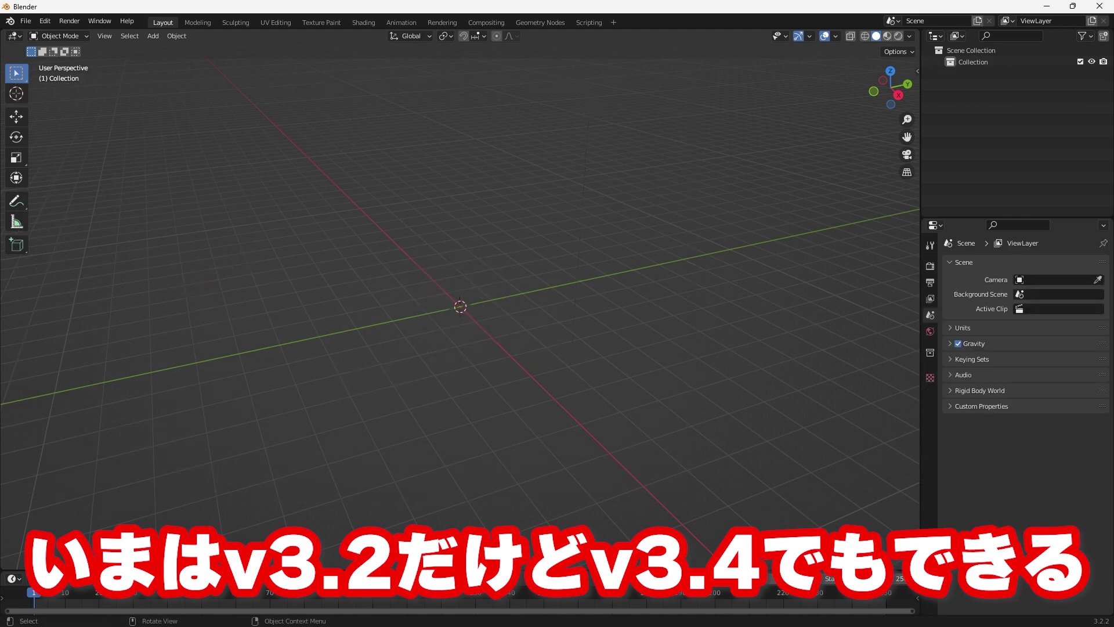
key(n)
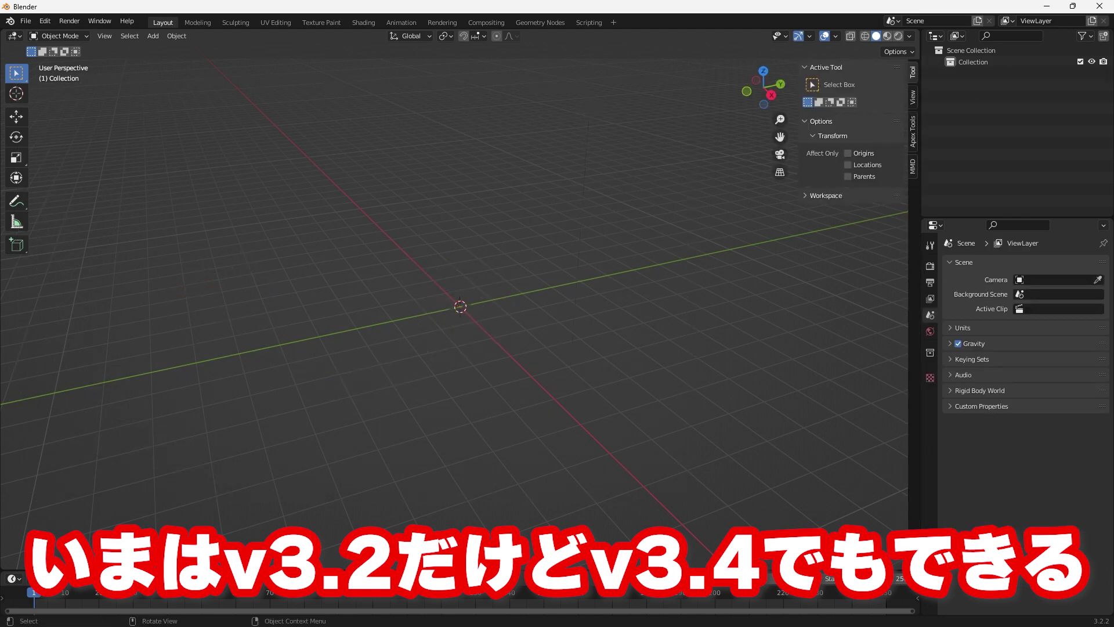
Step: Import the nova_v20_dark_w SEModel from C:\apex_3dtools\legion\exported_files\models
click(26, 21)
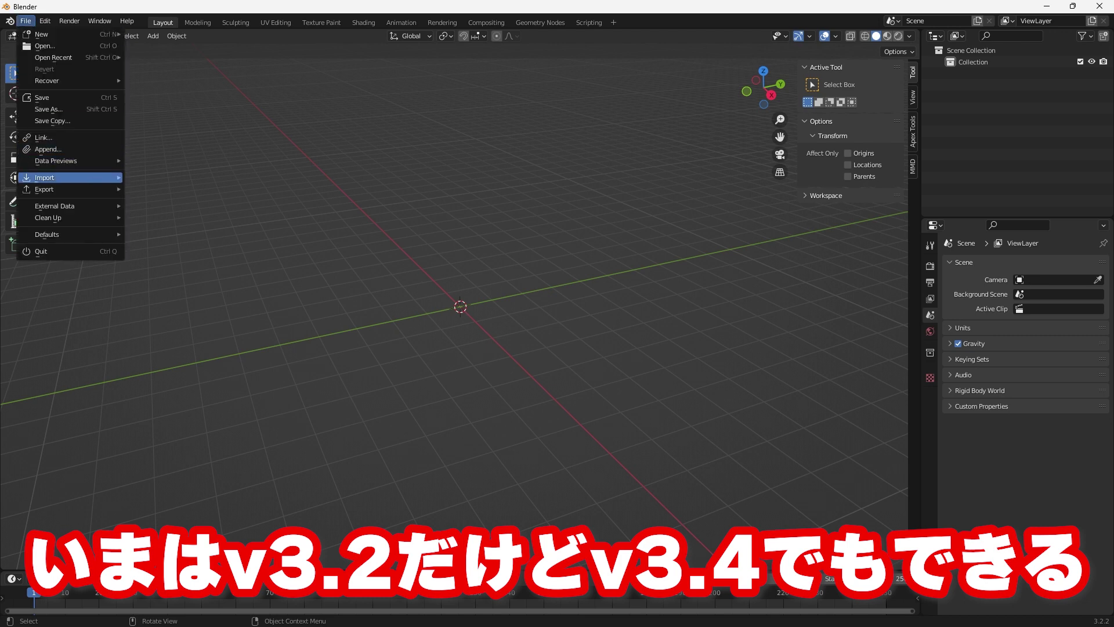
click(25, 21)
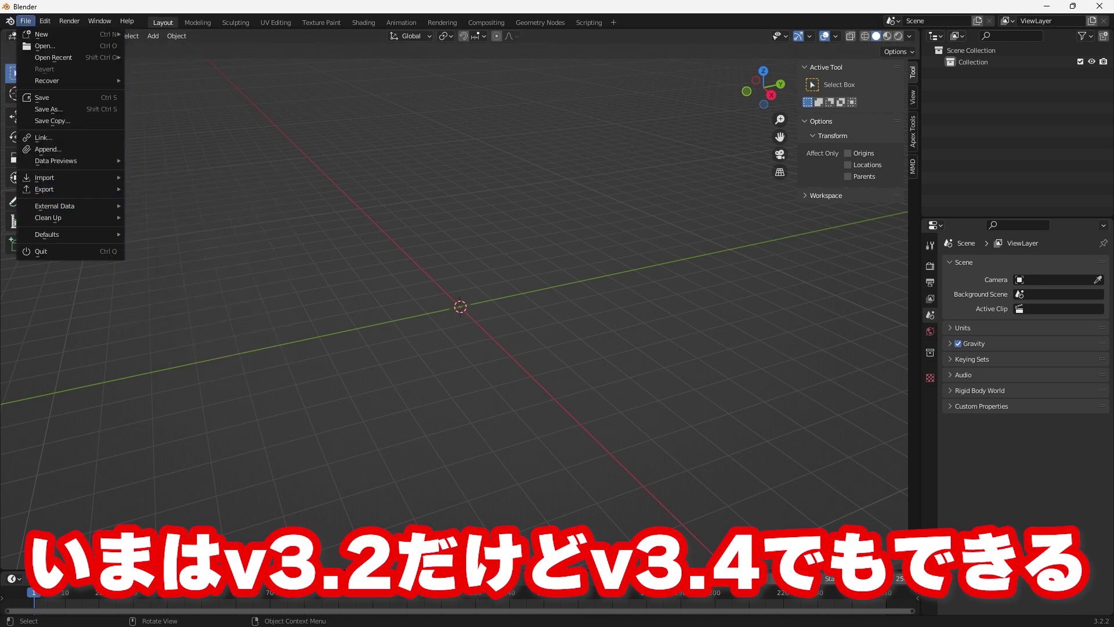
click(221, 339)
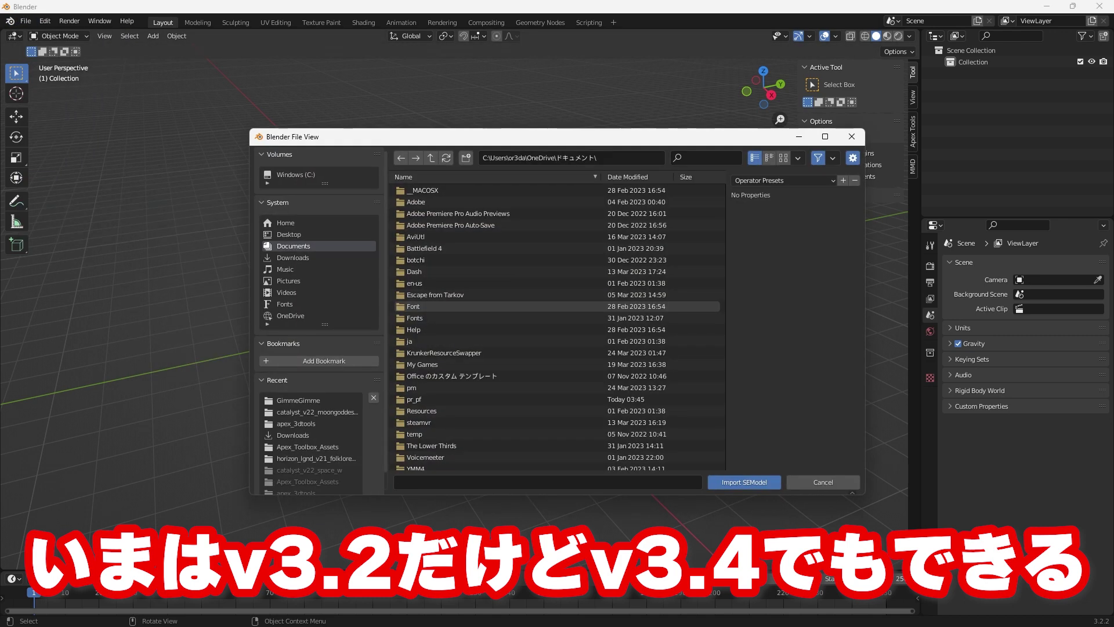
click(296, 174)
click(296, 423)
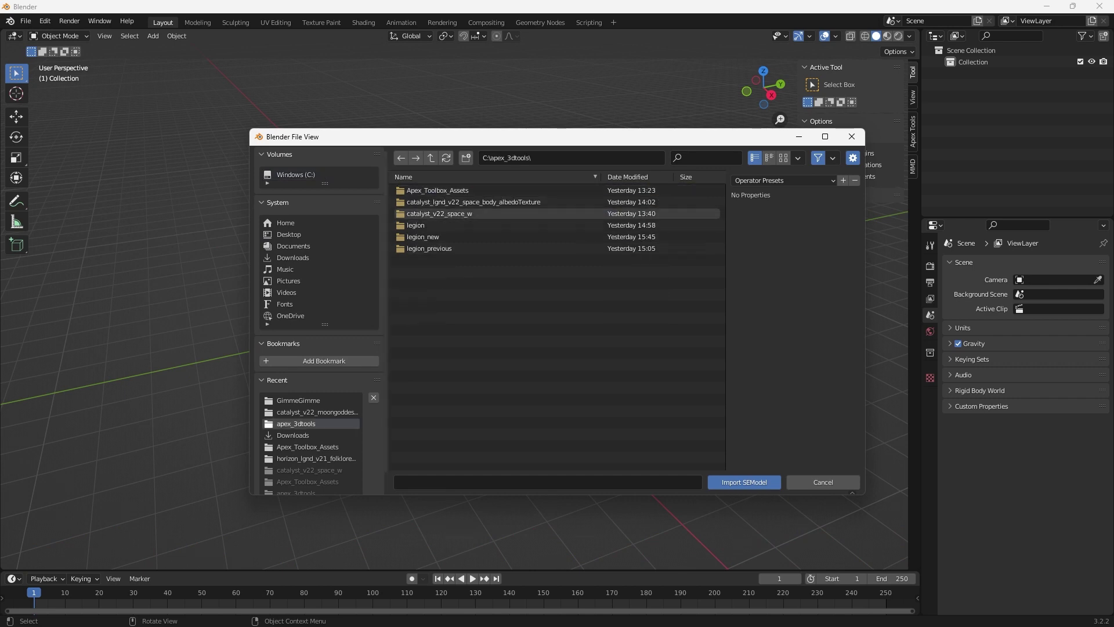
click(416, 226)
click(430, 191)
click(424, 249)
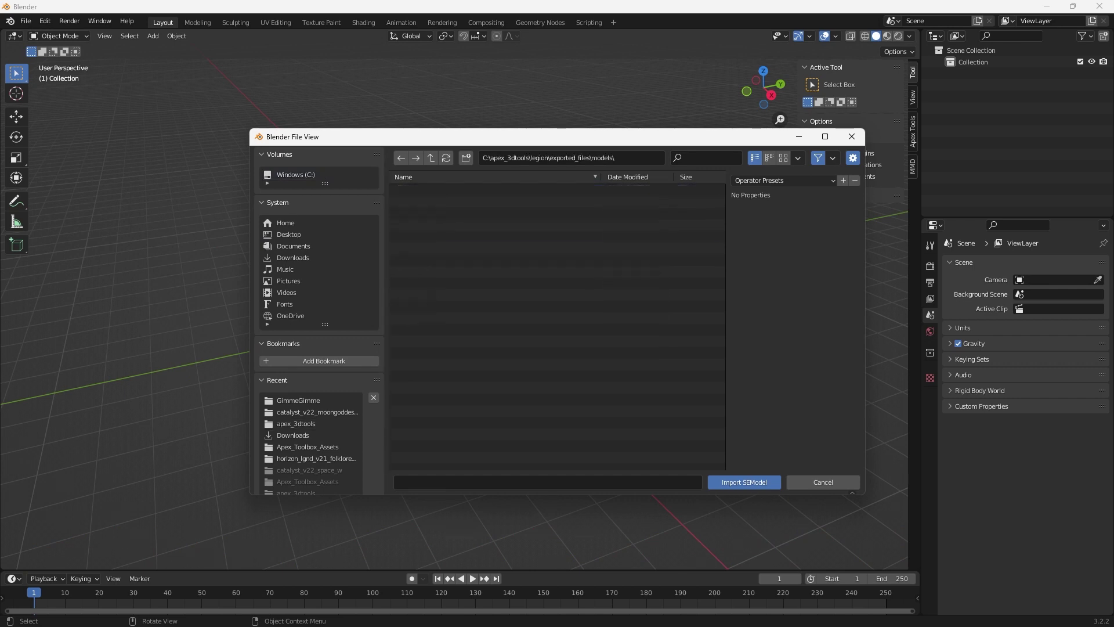
double_click(441, 202)
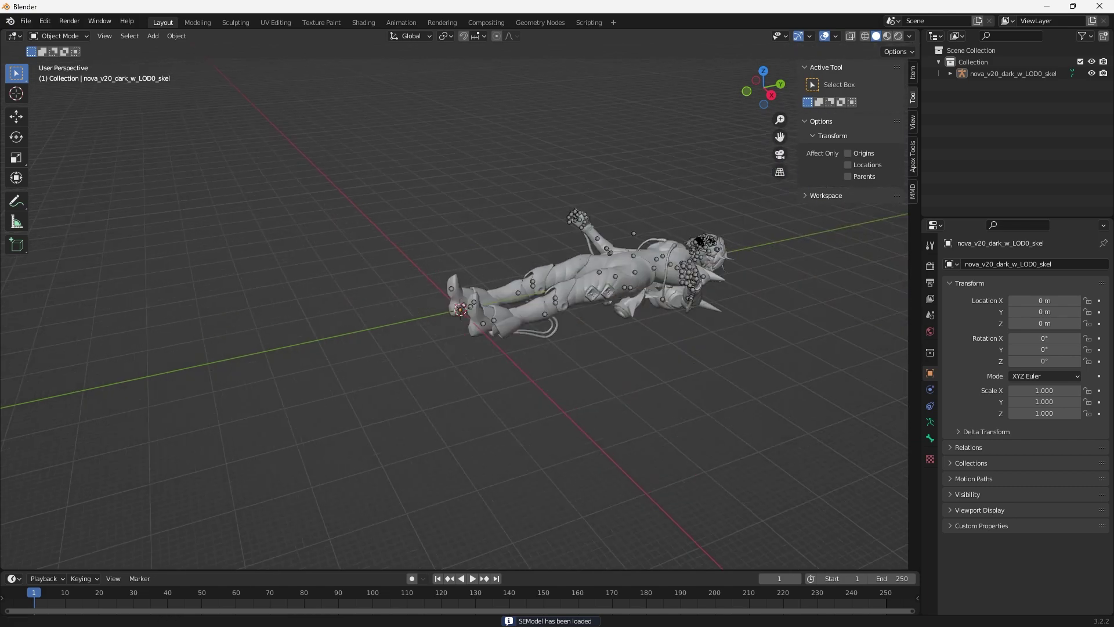
Step: In Material Preview, select the nova model and run Apex Tools Auto_tex with the S/G-Blender shader
middle_drag(453, 313, 453, 406)
click(887, 36)
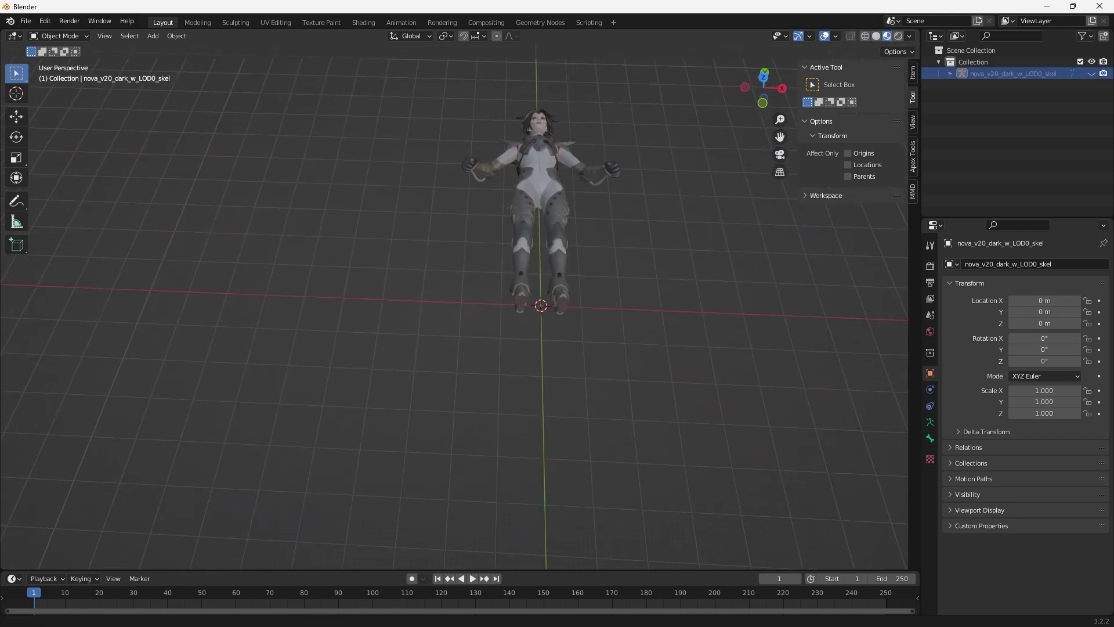
middle_drag(522, 290, 522, 348)
key(a)
click(913, 155)
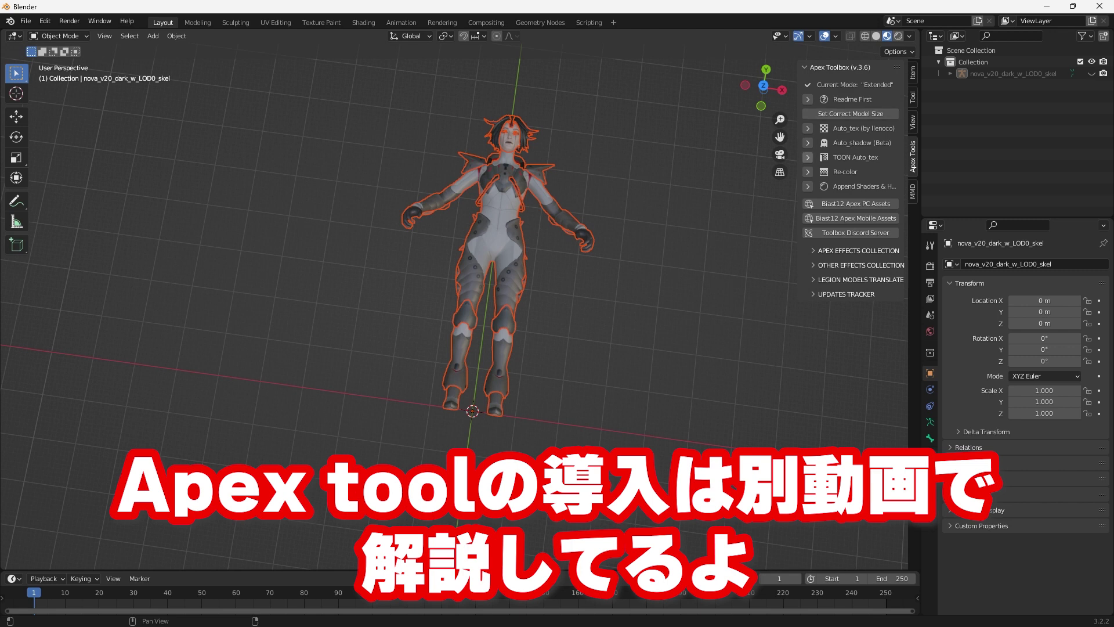
click(808, 157)
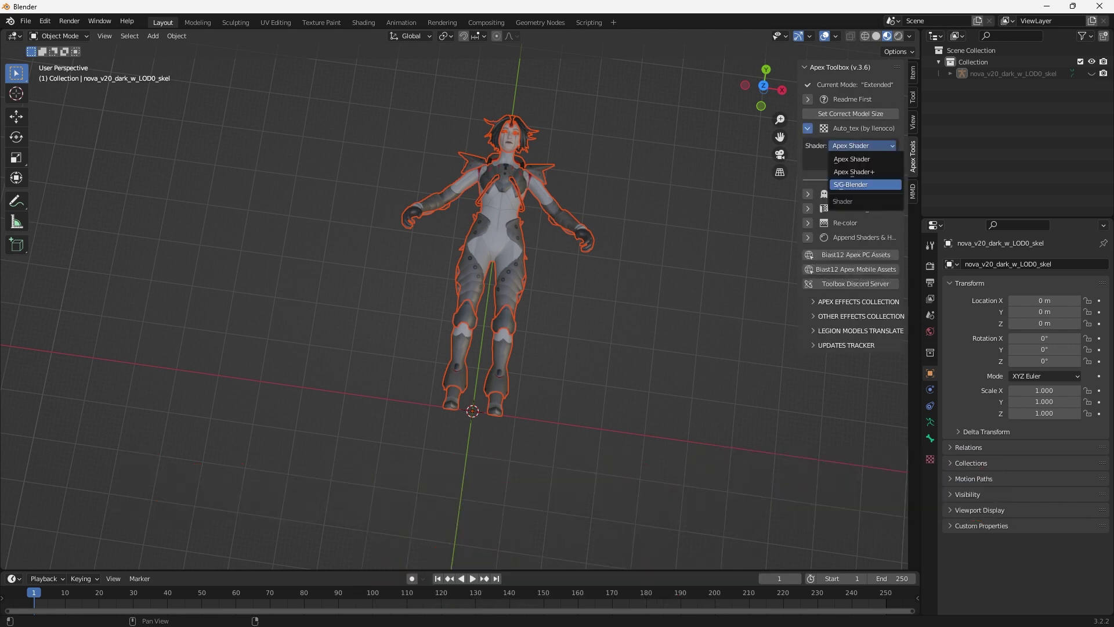
click(842, 185)
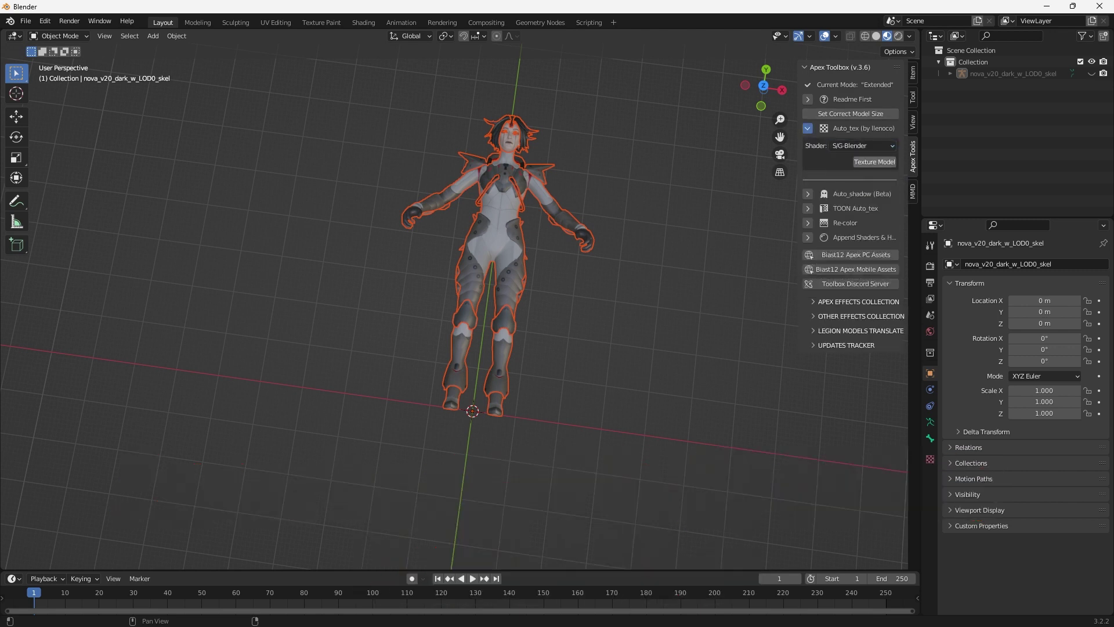
click(875, 162)
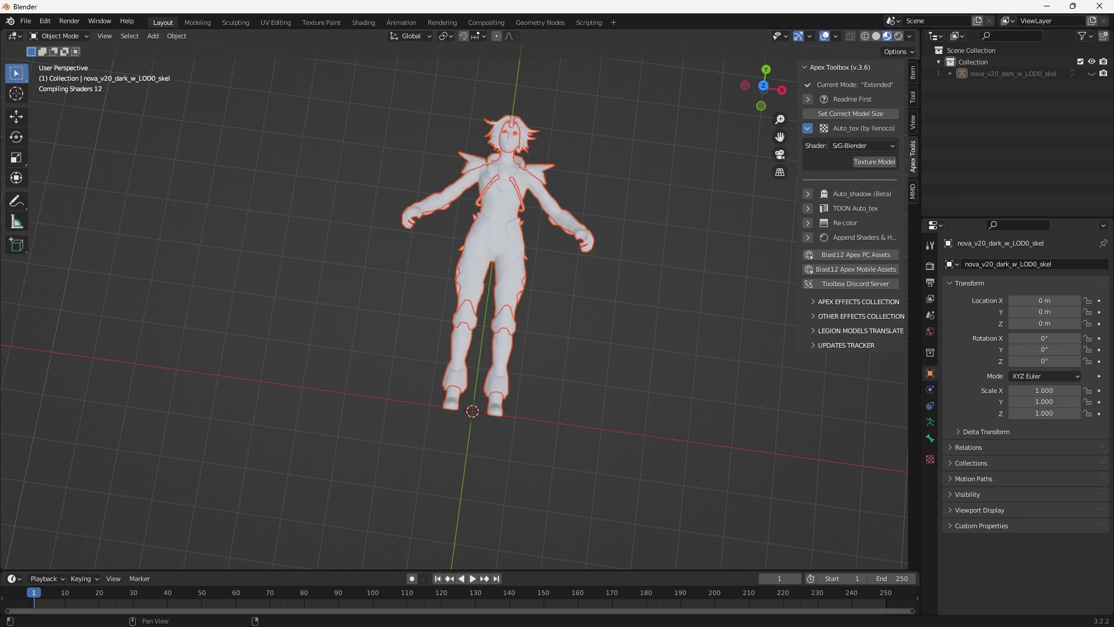
Step: Inspect the textured models, select the horizon folklore body mesh and switch to the Shading workspace
mouse_move(453, 313)
middle_down()
mouse_move(406, 290)
mouse_move(429, 302)
mouse_move(406, 279)
middle_up()
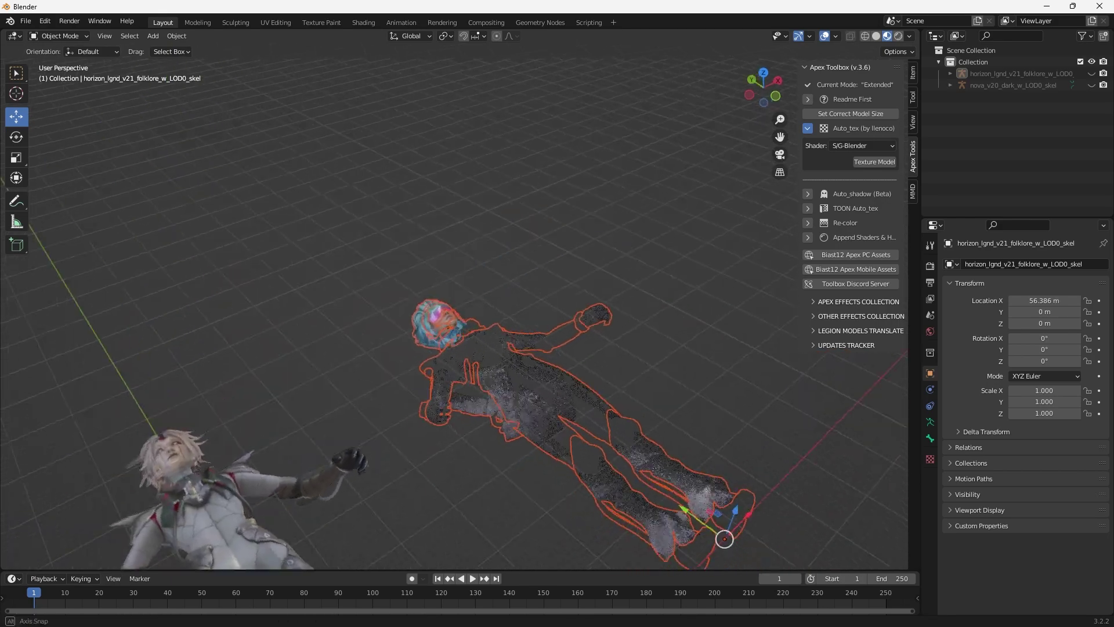
middle_drag(721, 535, 719, 406)
click(372, 349)
key(KP_Decimal)
mouse_move(453, 314)
middle_down()
mouse_move(453, 290)
mouse_move(406, 325)
mouse_move(383, 279)
middle_up()
scroll(453, 314, down, 3)
scroll(453, 314, up, 5)
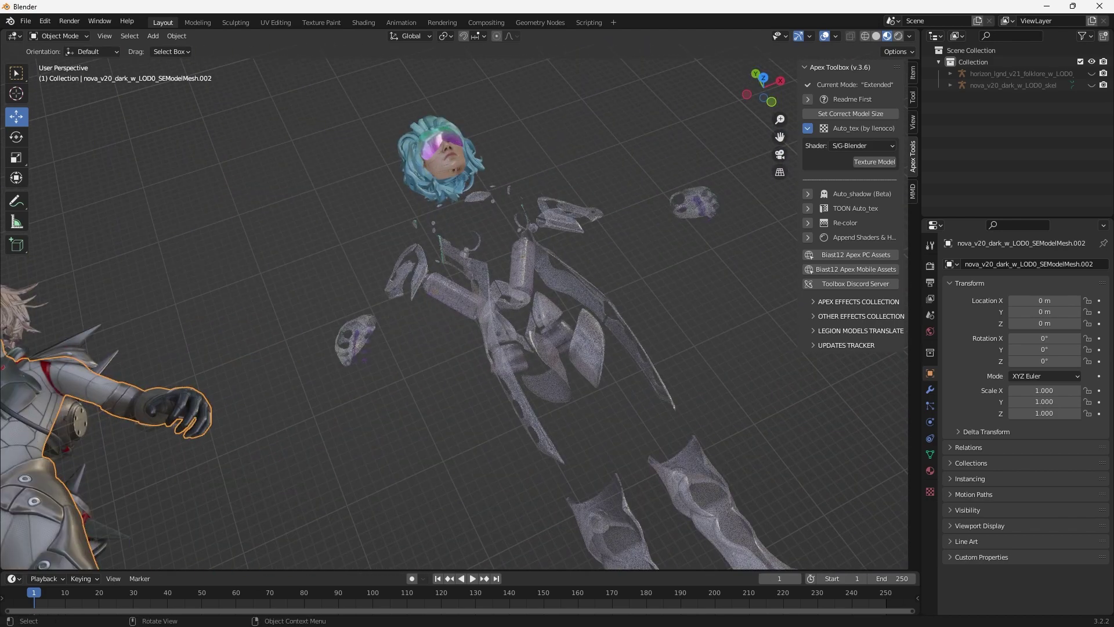
click(582, 340)
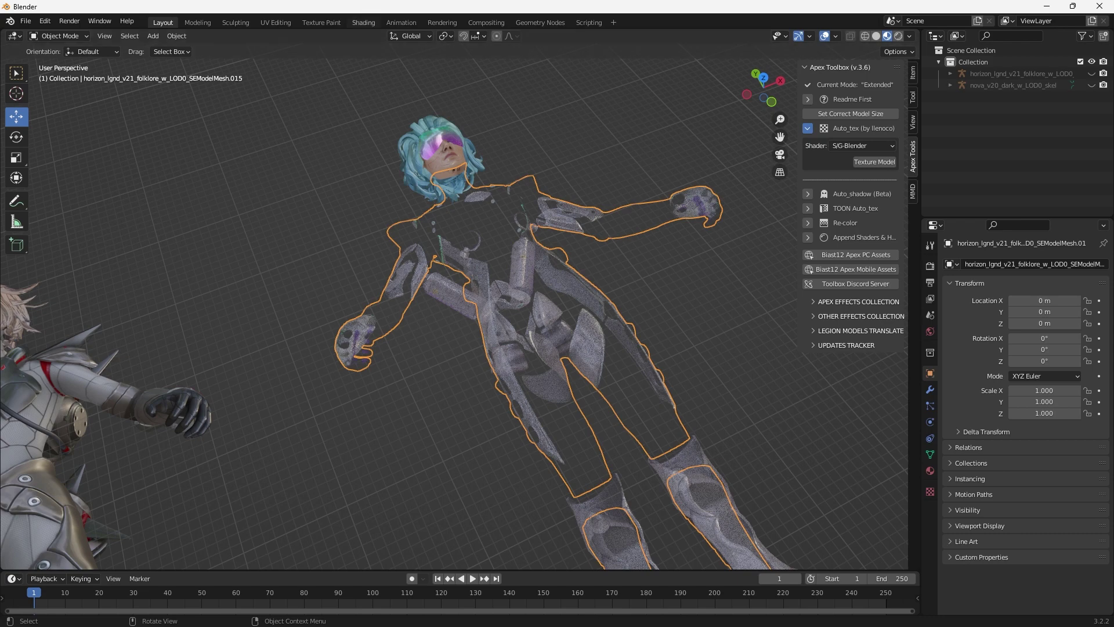
click(363, 22)
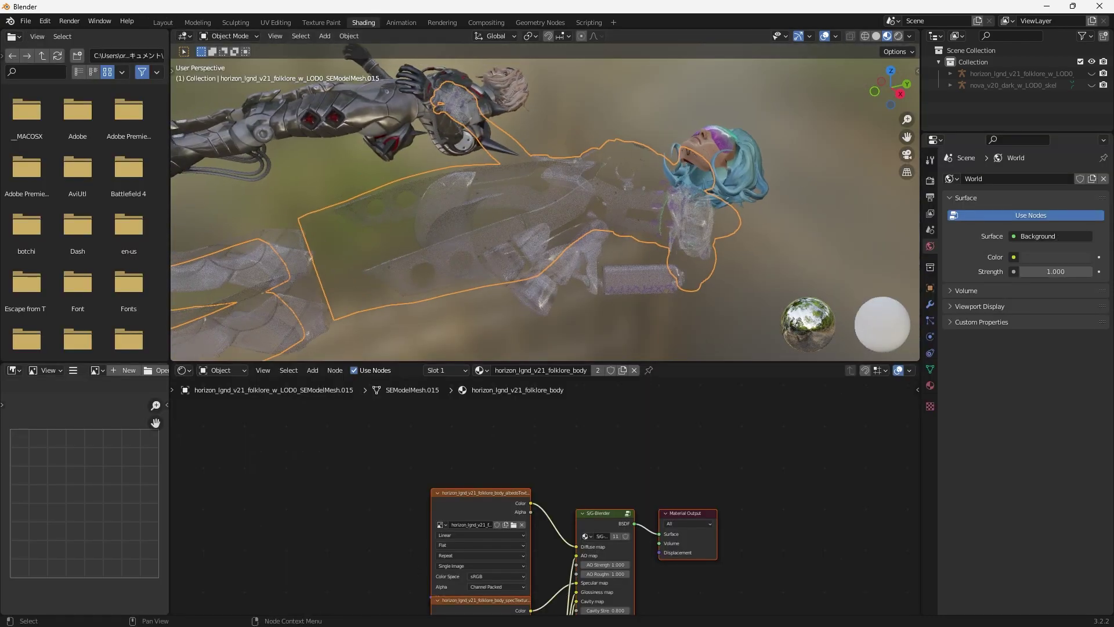
Step: Move the body material's Multiply texture node up beside the shader's inputs
scroll(545, 496, down, 1)
scroll(544, 497, down, 1)
scroll(544, 496, down, 1)
scroll(544, 496, down, 1)
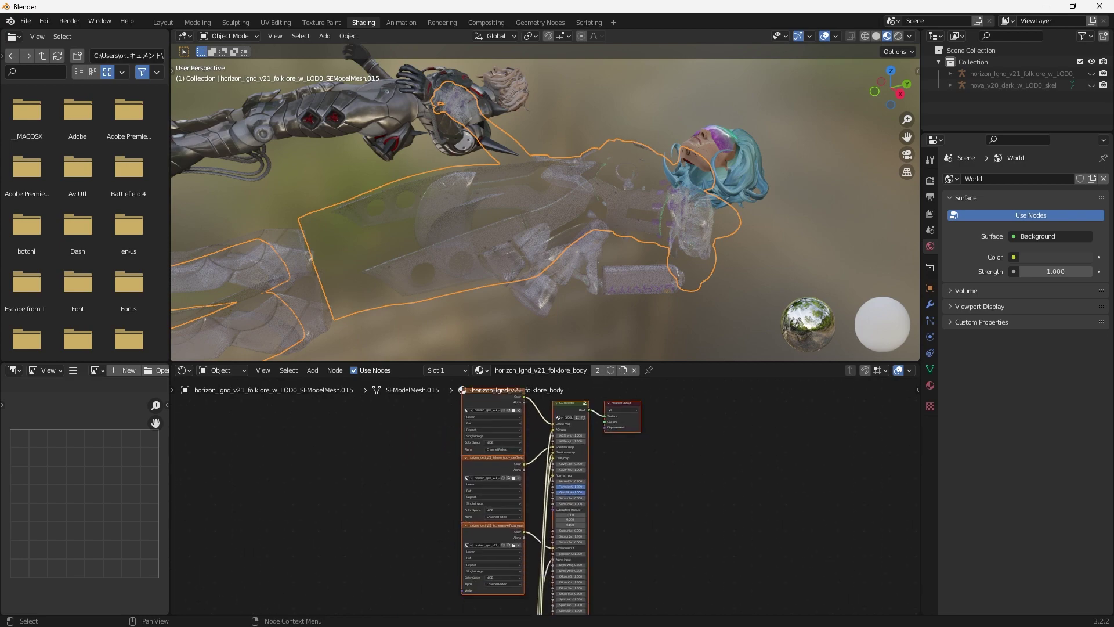
scroll(536, 563, up, 1)
scroll(536, 563, up, 1)
scroll(536, 563, up, 1)
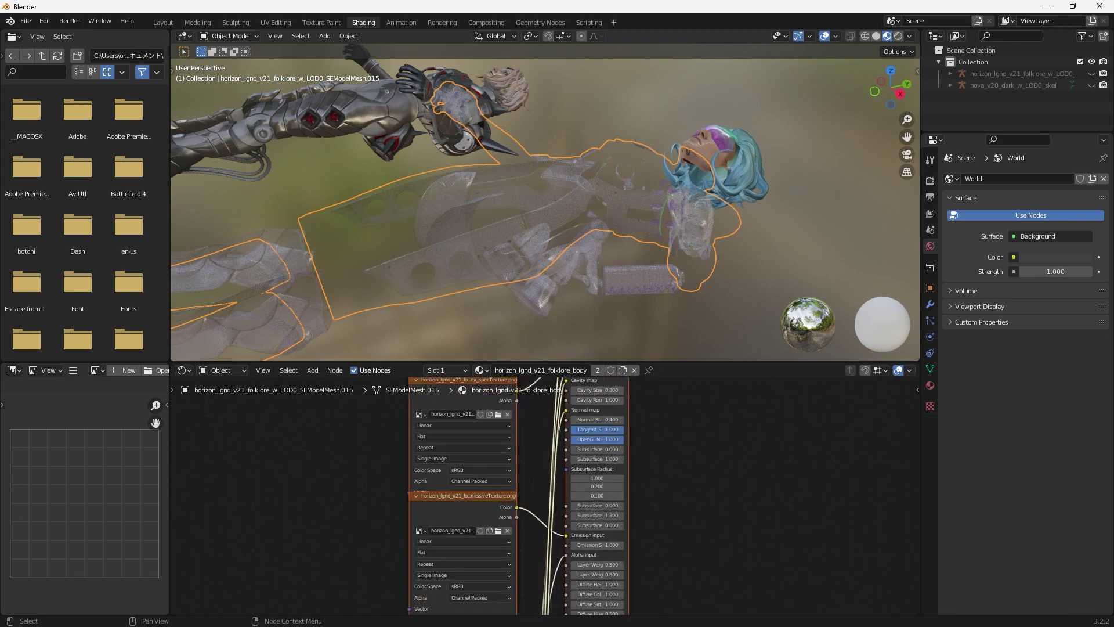
ctrl+scroll(545, 493, down, 3)
ctrl+scroll(546, 494, up, 1)
ctrl+scroll(545, 493, down, 1)
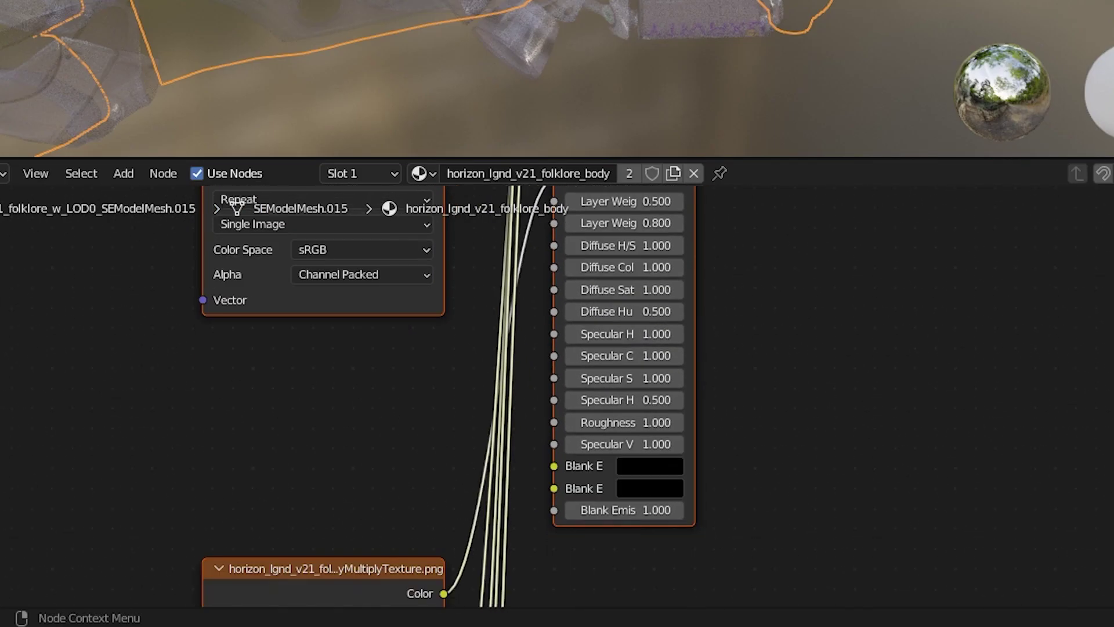
drag(319, 568, 294, 386)
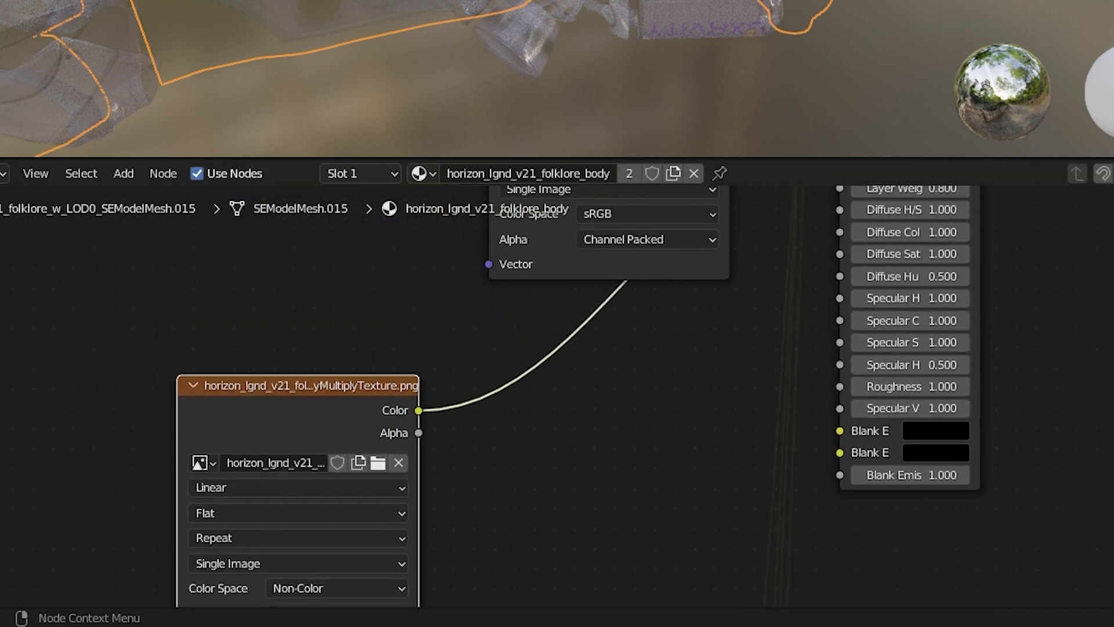
ctrl+scroll(593, 397, up, 1)
ctrl+scroll(594, 396, up, 2)
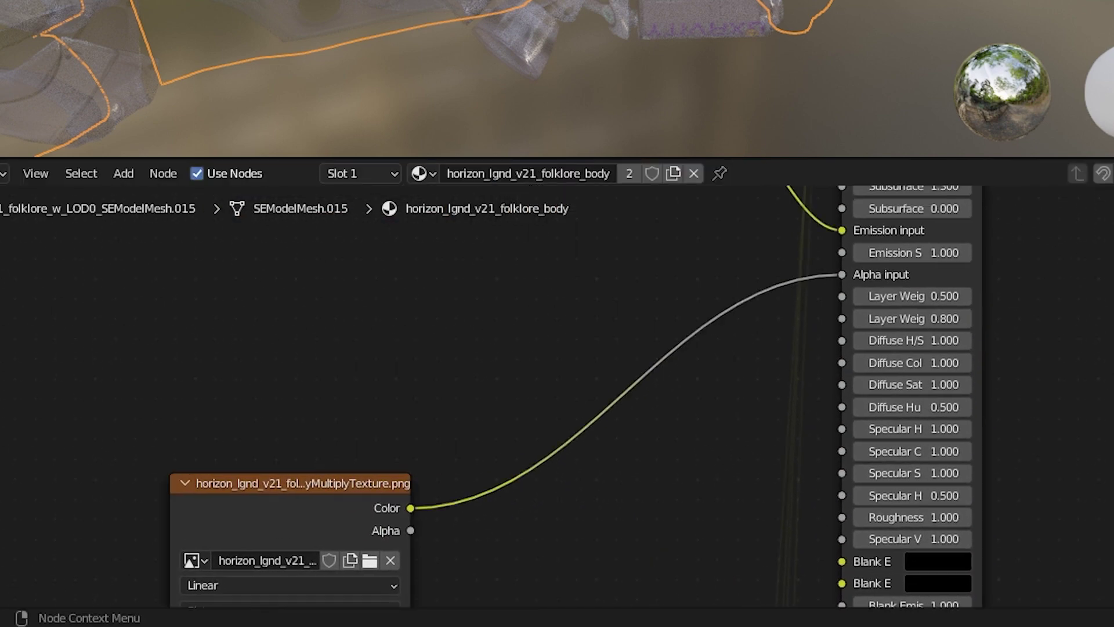
drag(290, 483, 462, 302)
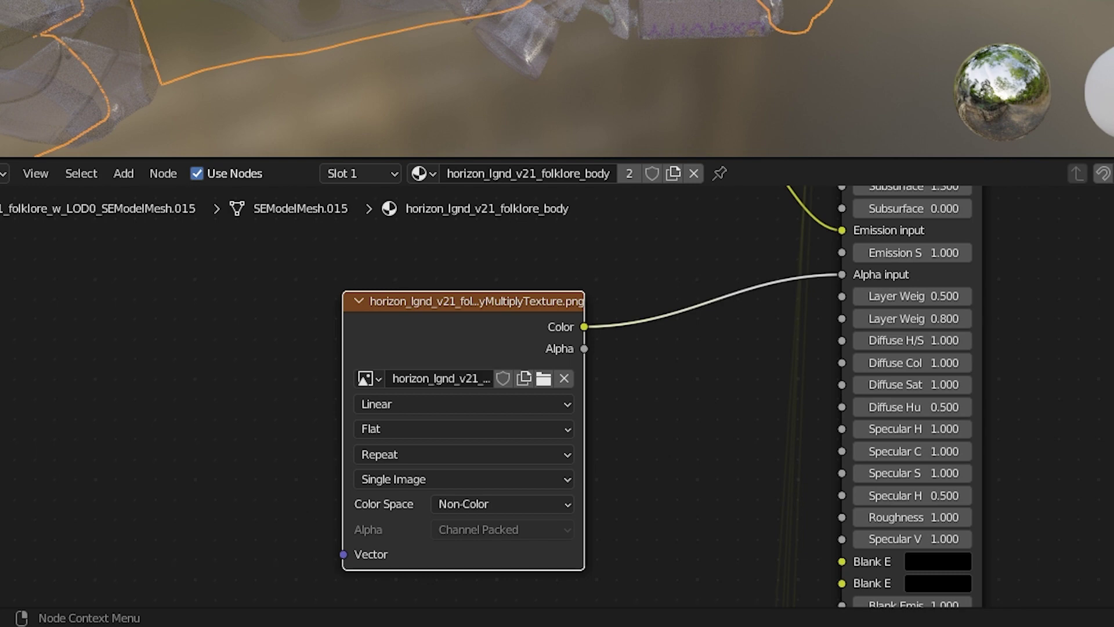
Step: Move the emissive node aside and connect the Multiply texture's Alpha output to Alpha input instead of Color
mouse_move(581, 348)
middle_down()
mouse_move(531, 575)
mouse_move(538, 497)
middle_up()
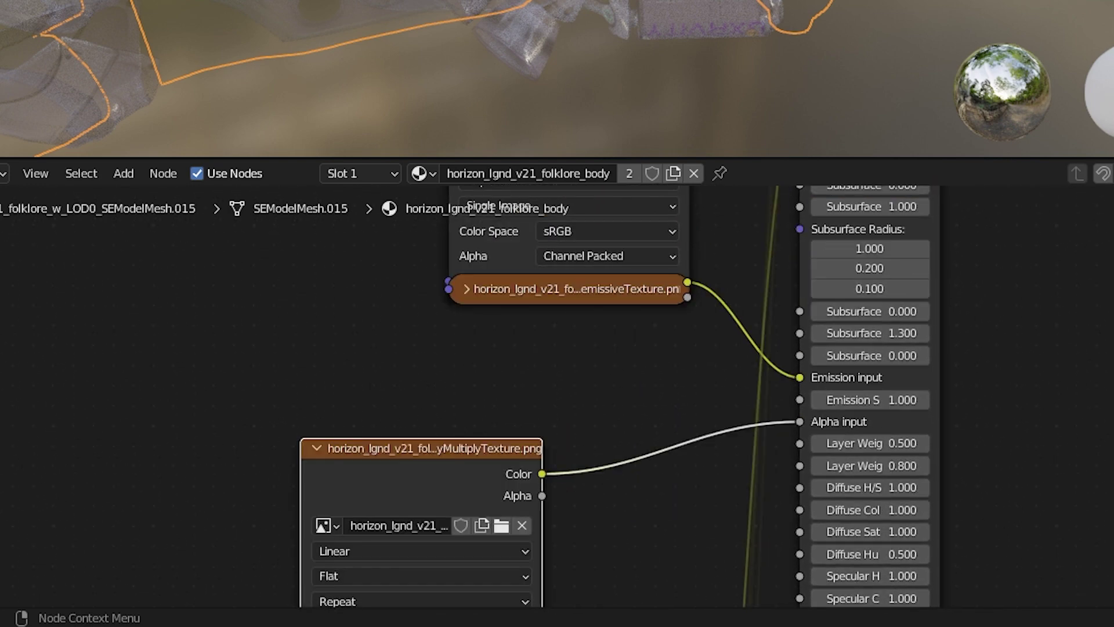
drag(574, 288, 427, 321)
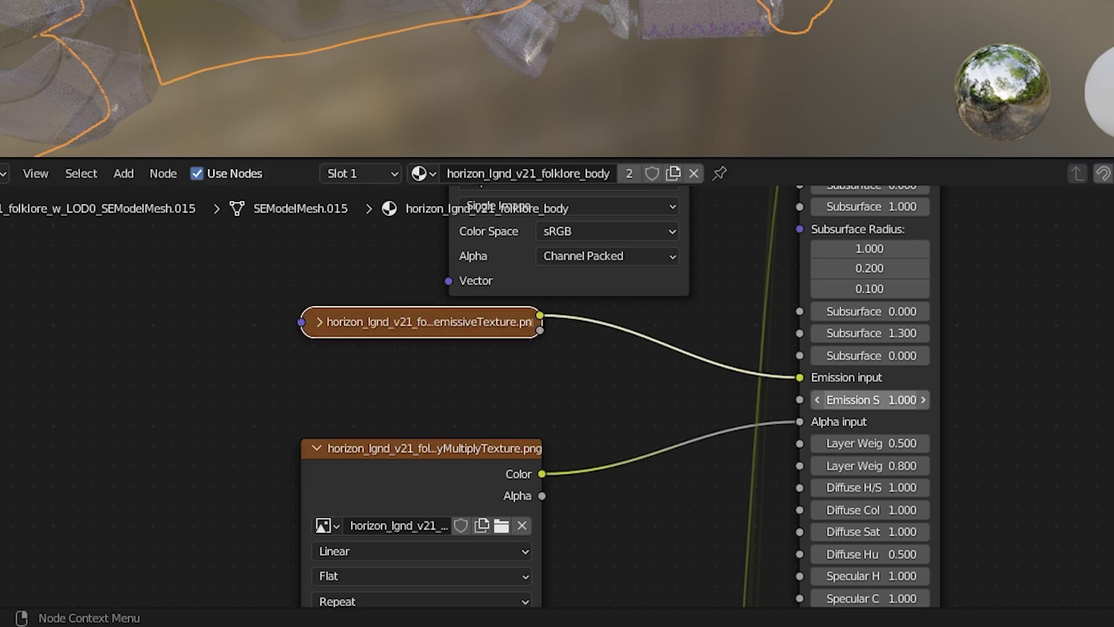
drag(799, 422, 667, 441)
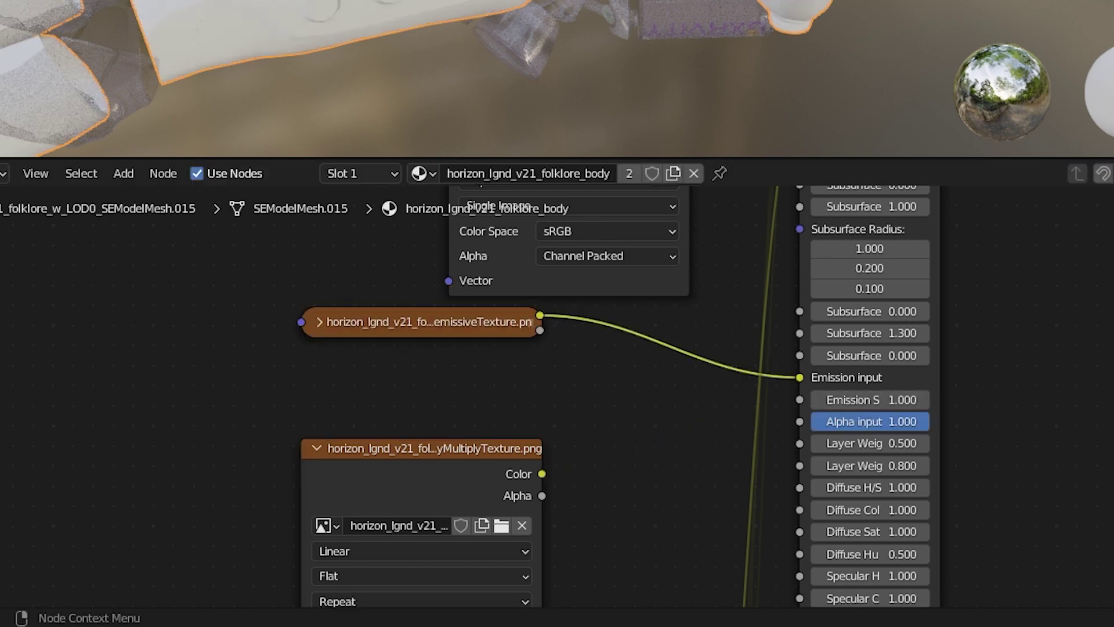
mouse_move(542, 495)
mouse_down()
mouse_move(749, 468)
mouse_move(800, 421)
mouse_up()
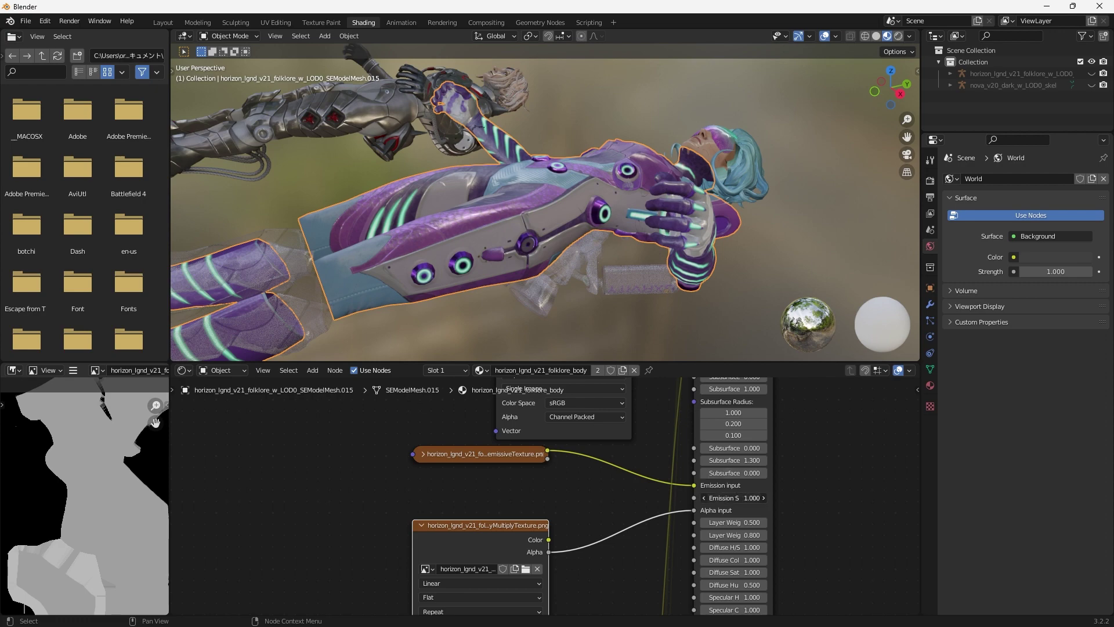
Step: Select the gear mesh, link its Multiply texture's Alpha output to Alpha input, and return to Layout
click(690, 256)
middle_drag(691, 255, 580, 192)
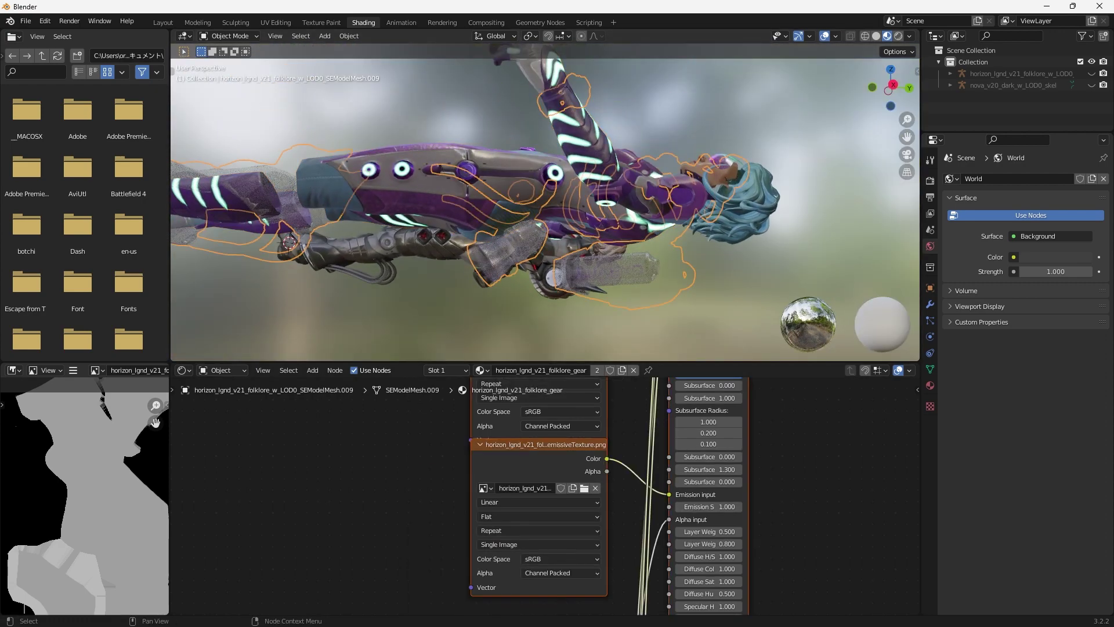
mouse_move(580, 551)
middle_down()
mouse_move(626, 476)
mouse_move(626, 411)
middle_up()
middle_drag(581, 465, 603, 557)
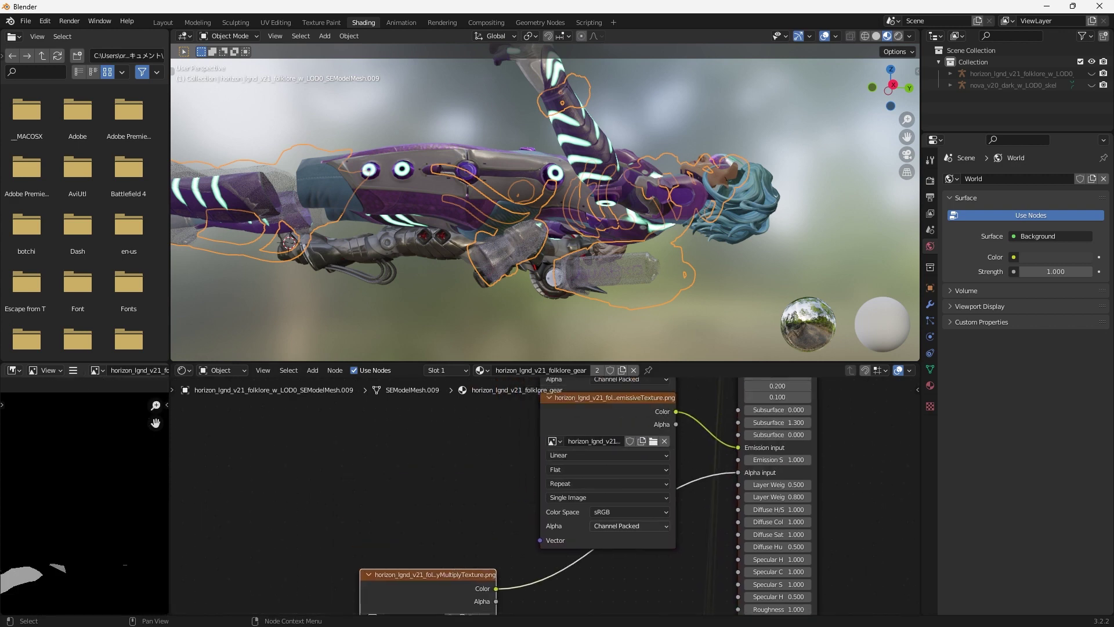
drag(738, 472, 668, 441)
mouse_move(496, 601)
mouse_down()
mouse_move(737, 485)
mouse_move(738, 471)
mouse_up()
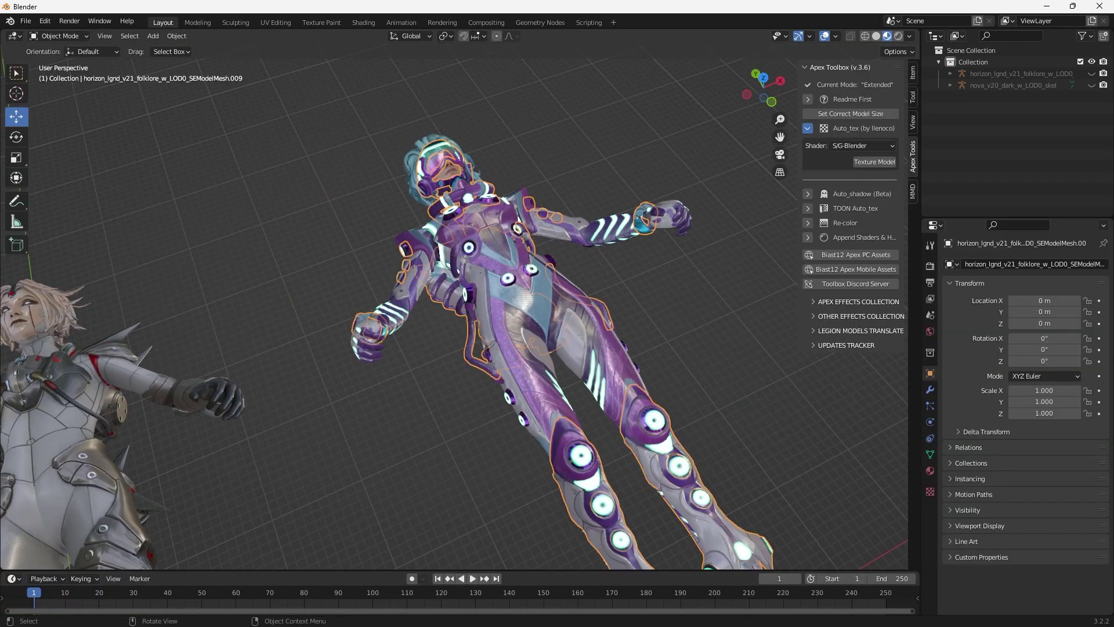
click(163, 22)
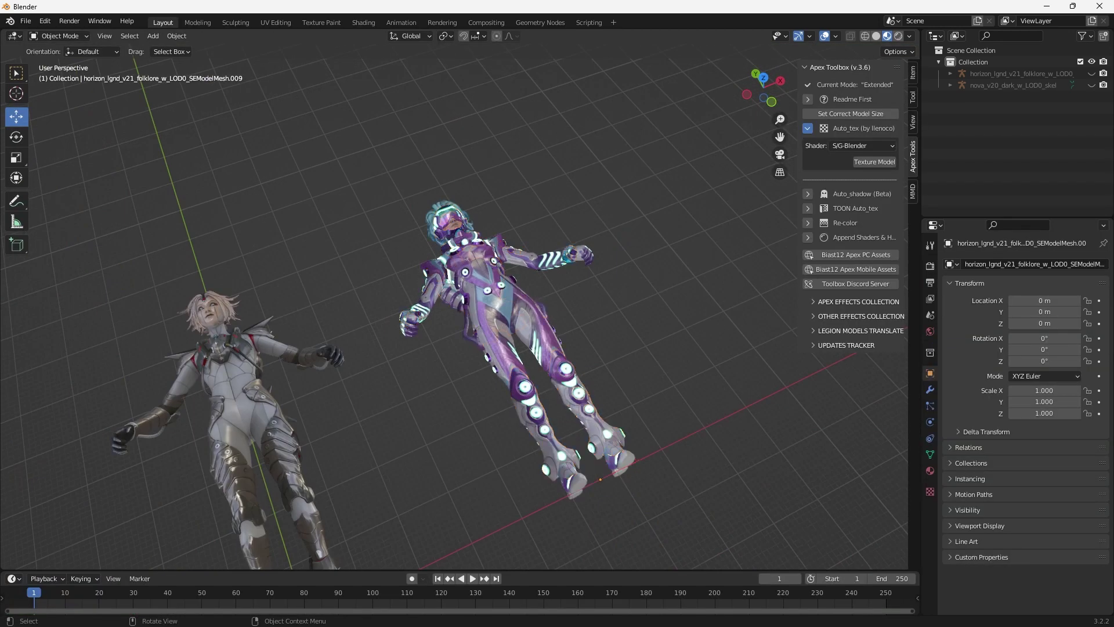
scroll(454, 314, up, 2)
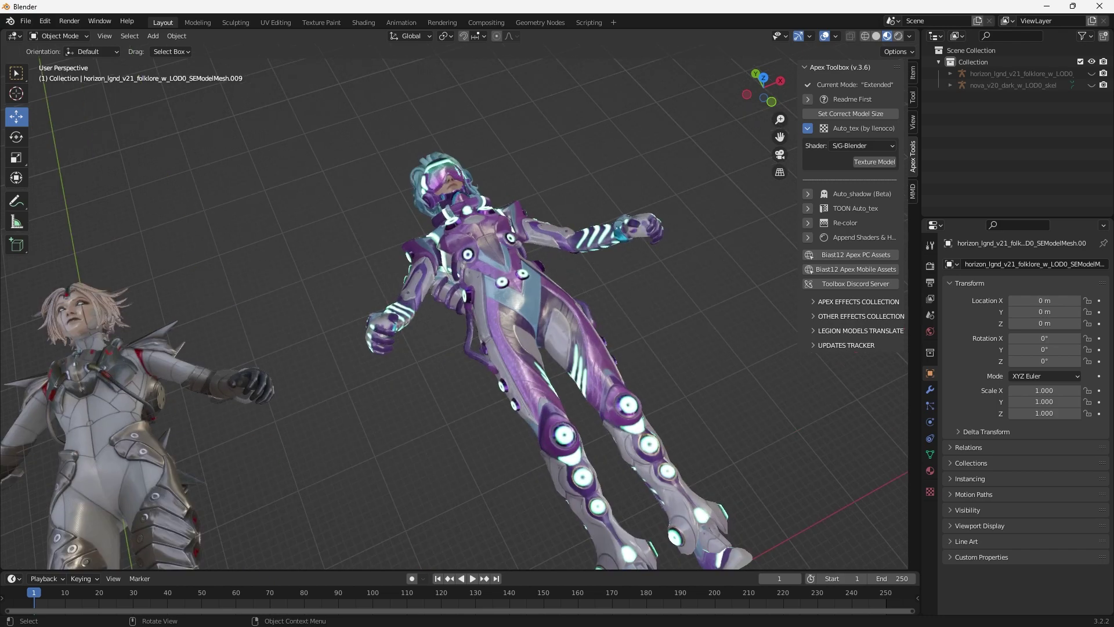
scroll(454, 313, down, 3)
scroll(465, 302, up, 3)
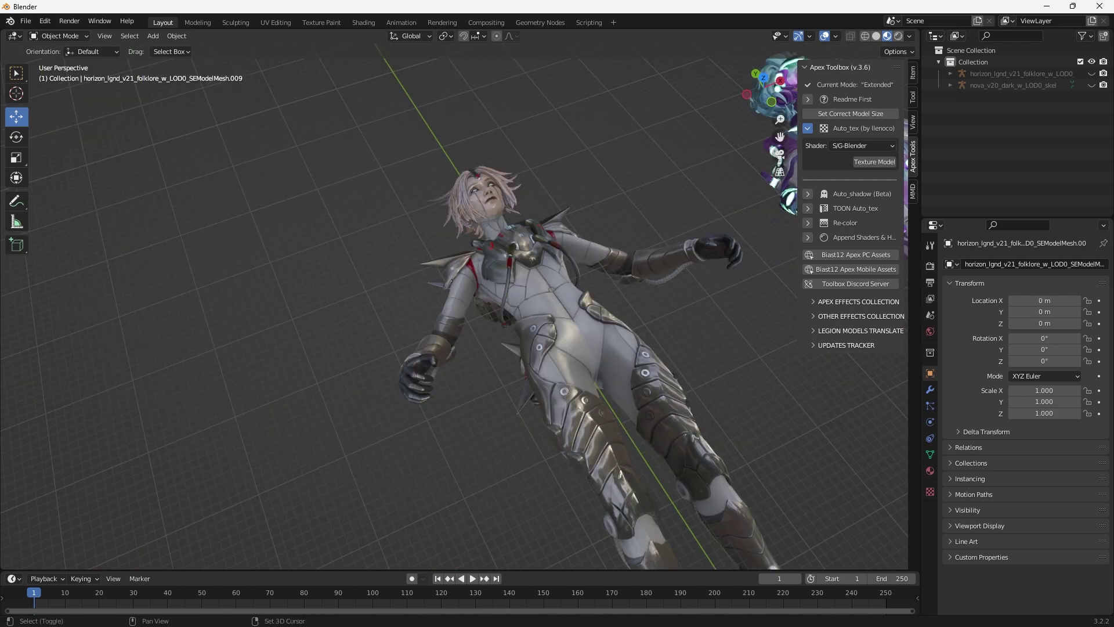
shift+middle_drag(522, 290, 388, 337)
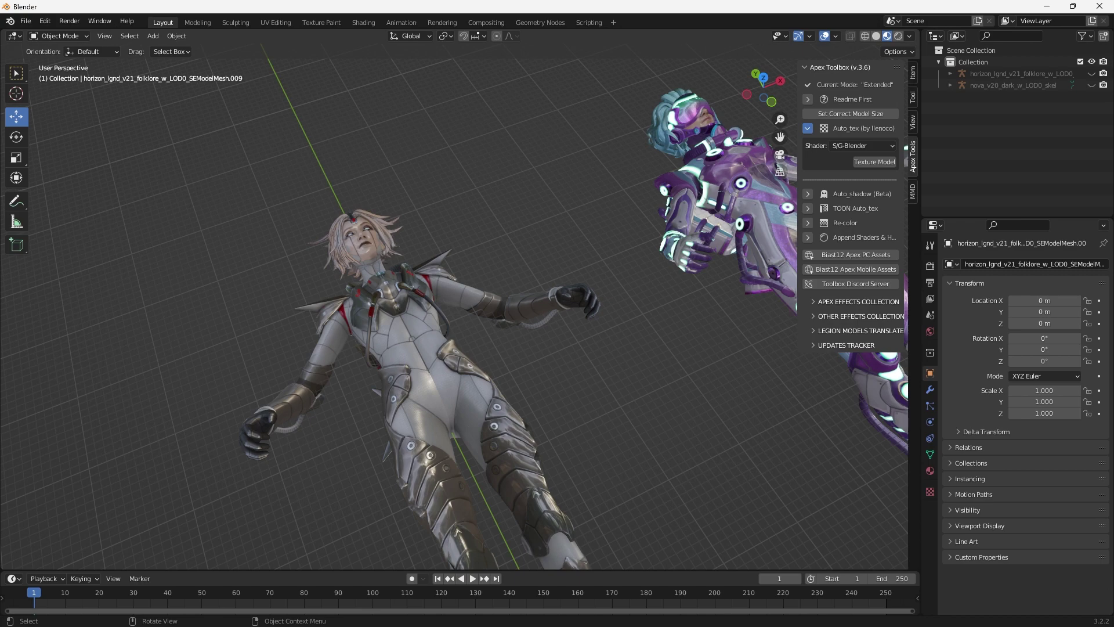
click(360, 241)
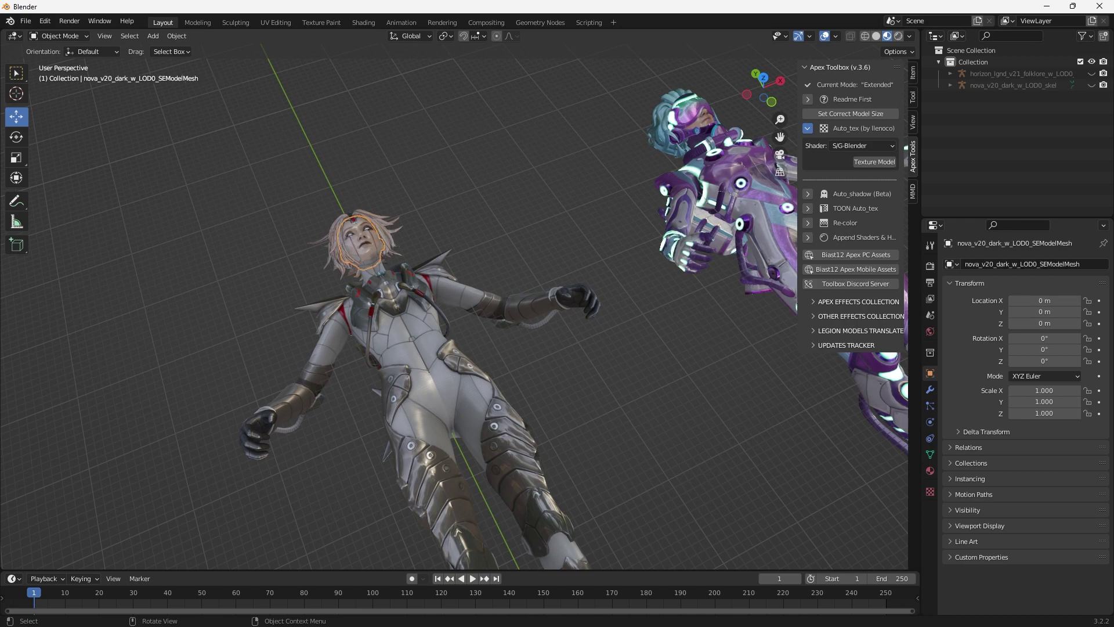
click(363, 22)
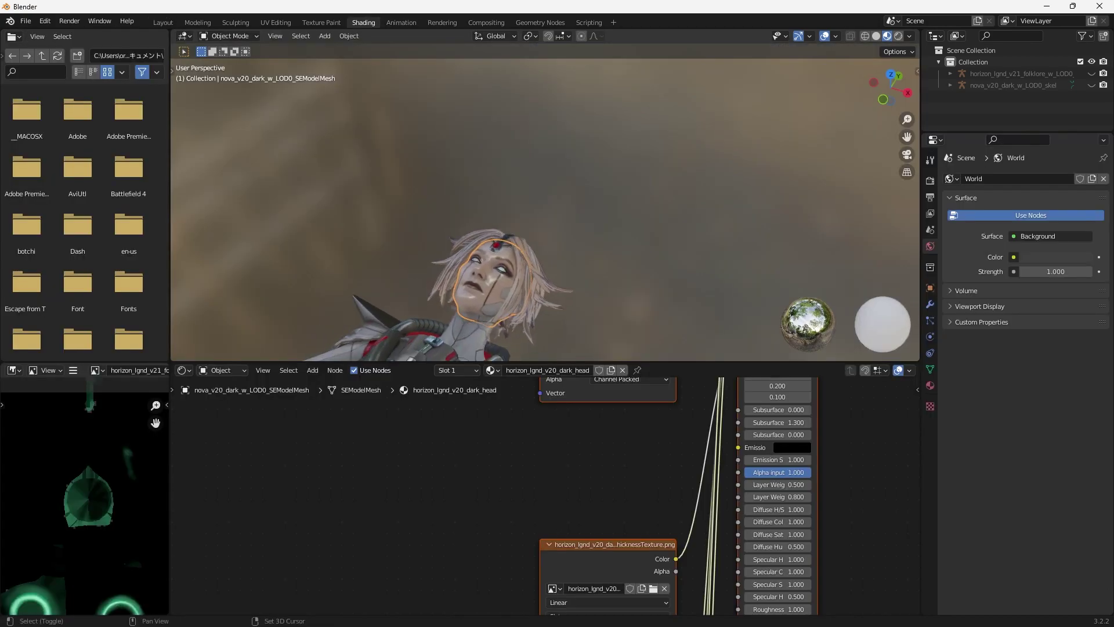
middle_drag(545, 174, 546, 262)
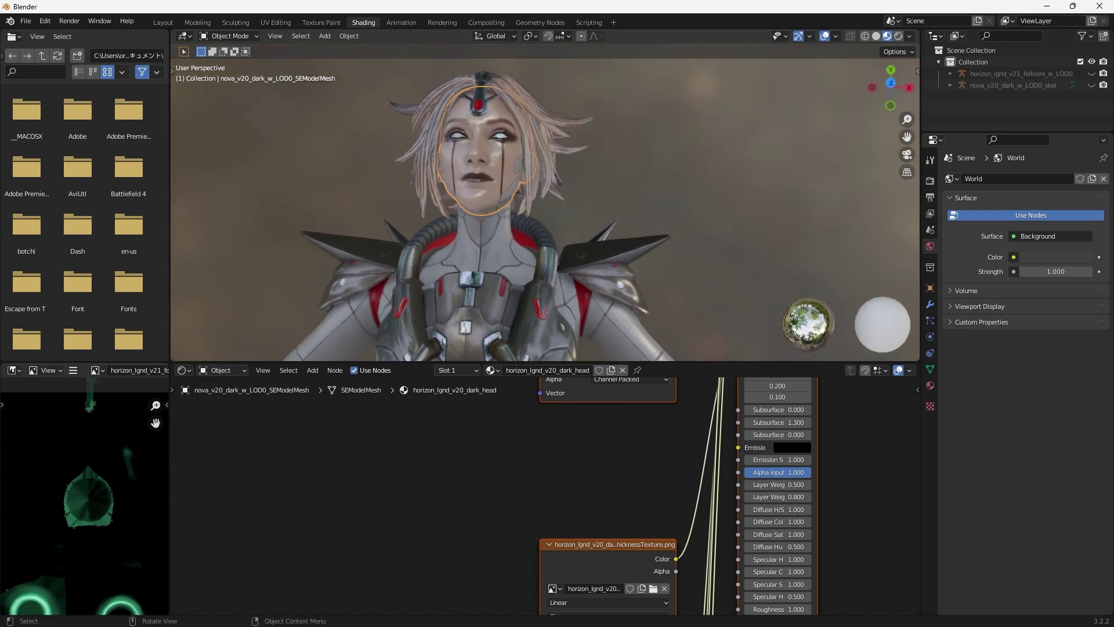
scroll(545, 203, up, 2)
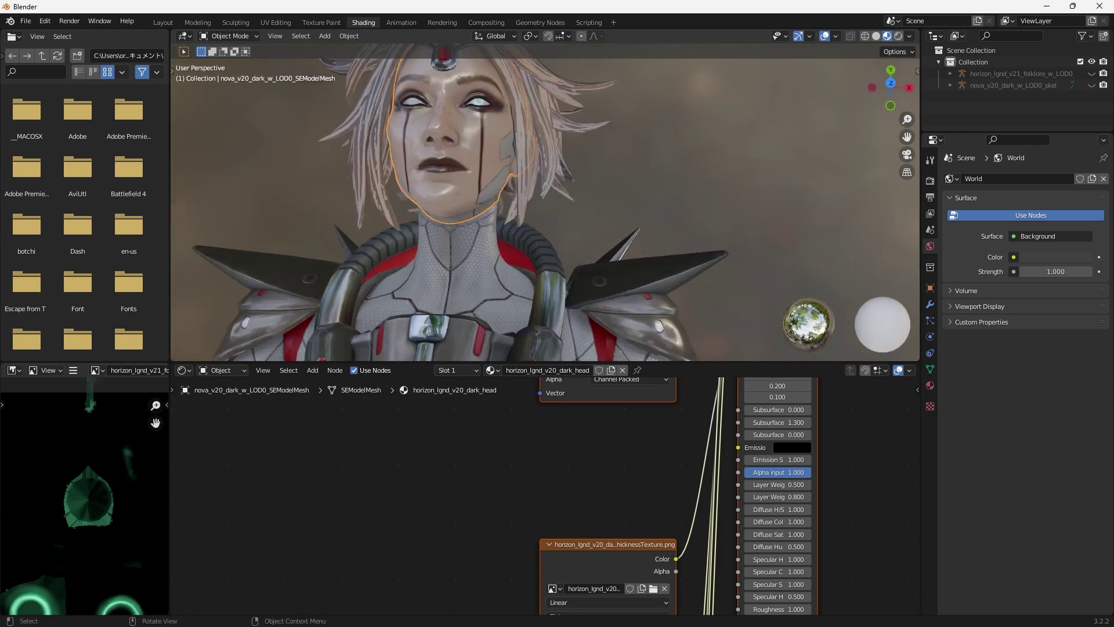
click(479, 104)
scroll(639, 493, down, 3)
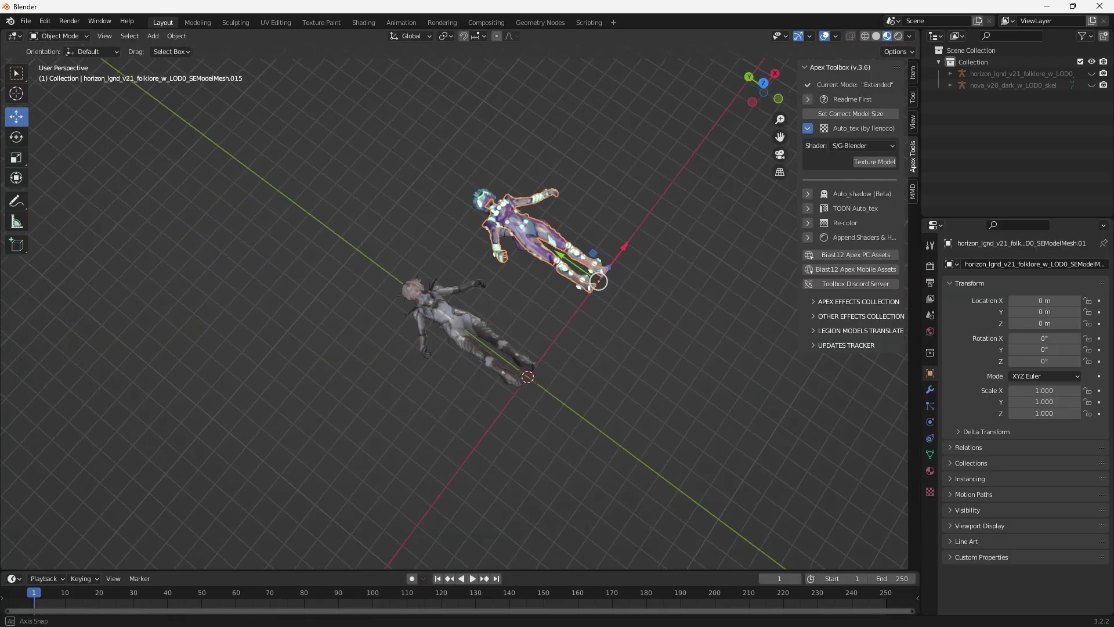
middle_drag(441, 314, 580, 313)
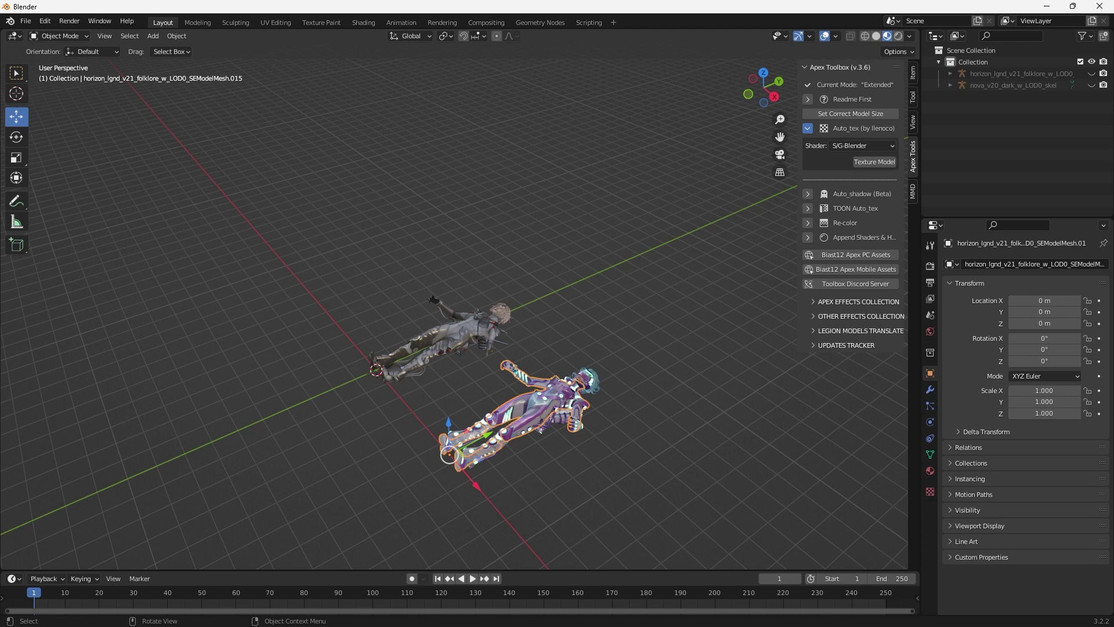
Step: Bring up the LegionPlus releases page in Opera, then minimise everything to show the desktop
click(1047, 6)
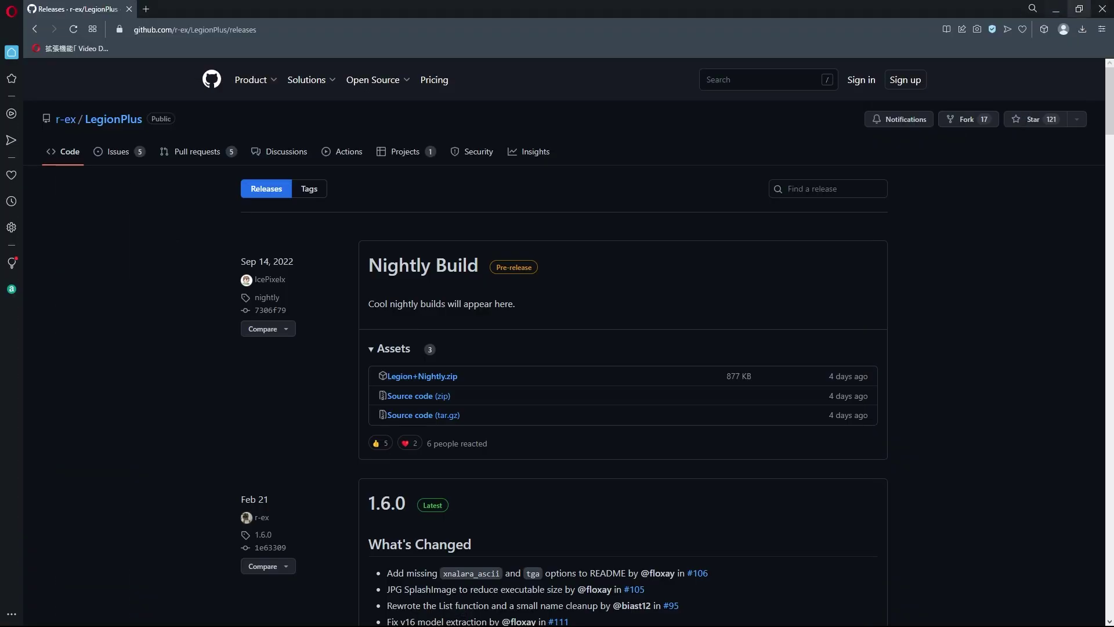
key(super+d)
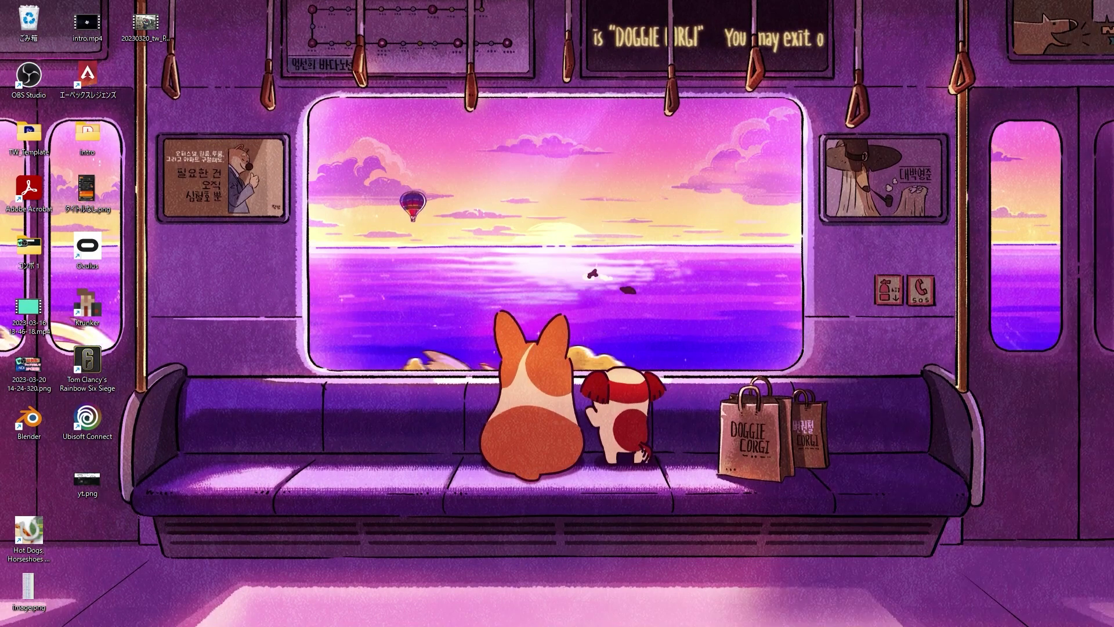